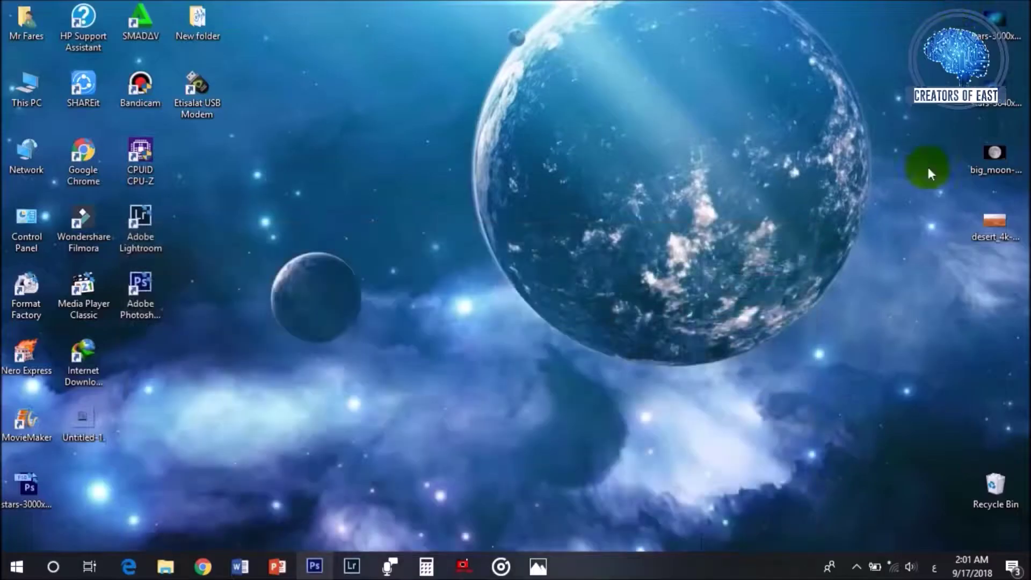
Step: Open the desert_4k-3840x2160 and stars-3000x2000-milky-way images from the desktop as separate documents in Photoshop, and show the desert document
{"action": "left_click_drag", "start_coordinate": [1000, 220], "coordinate": [575, 362]}
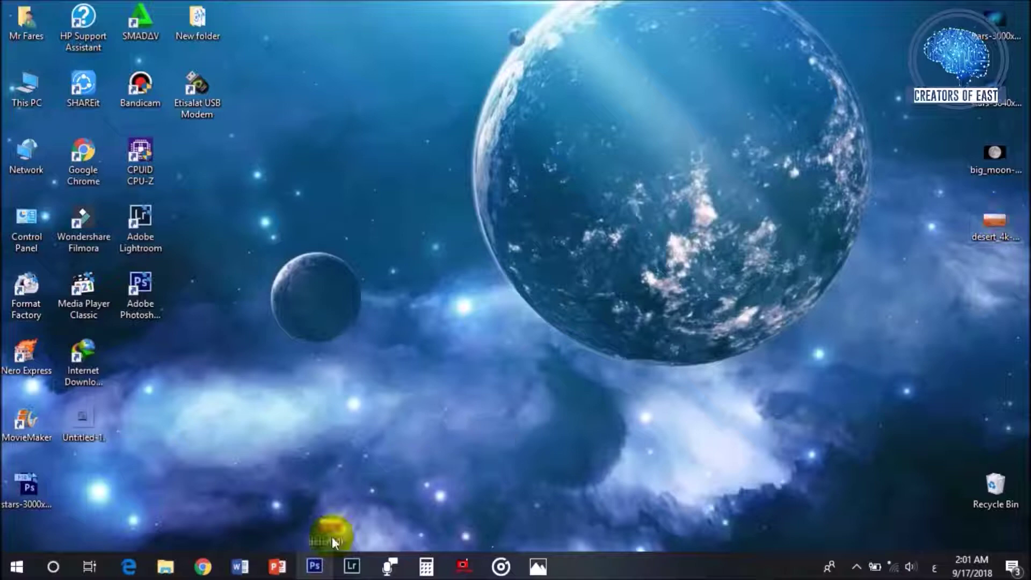
{"action": "left_click_drag", "start_coordinate": [324, 554], "coordinate": [544, 357]}
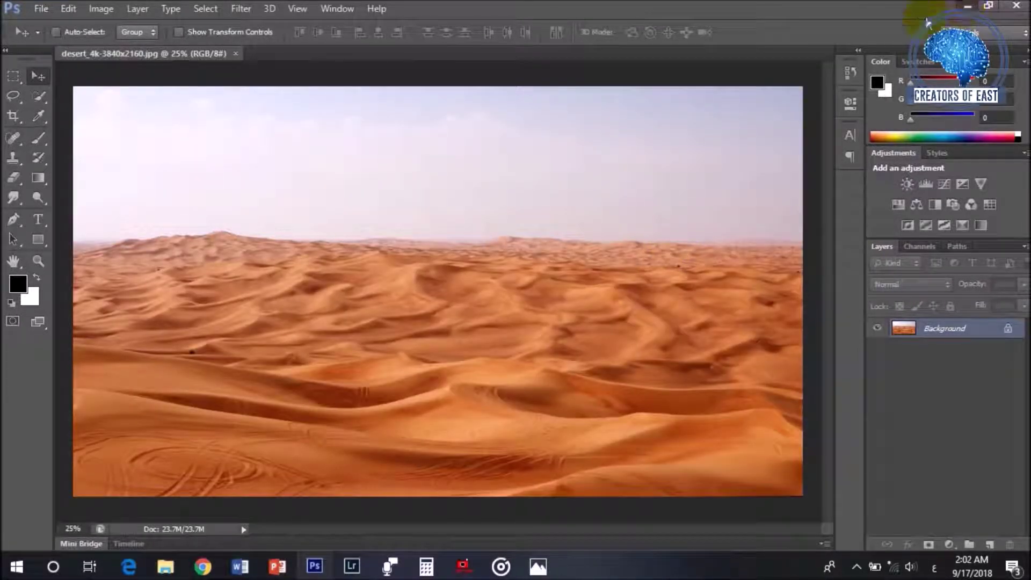
{"action": "left_click", "coordinate": [967, 7]}
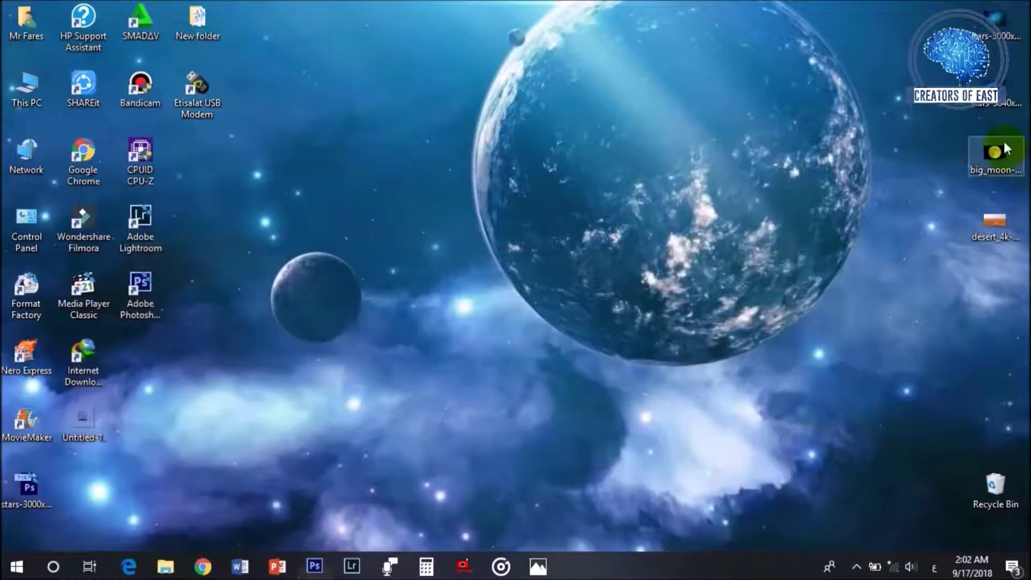
{"action": "left_click_drag", "start_coordinate": [995, 24], "coordinate": [427, 493]}
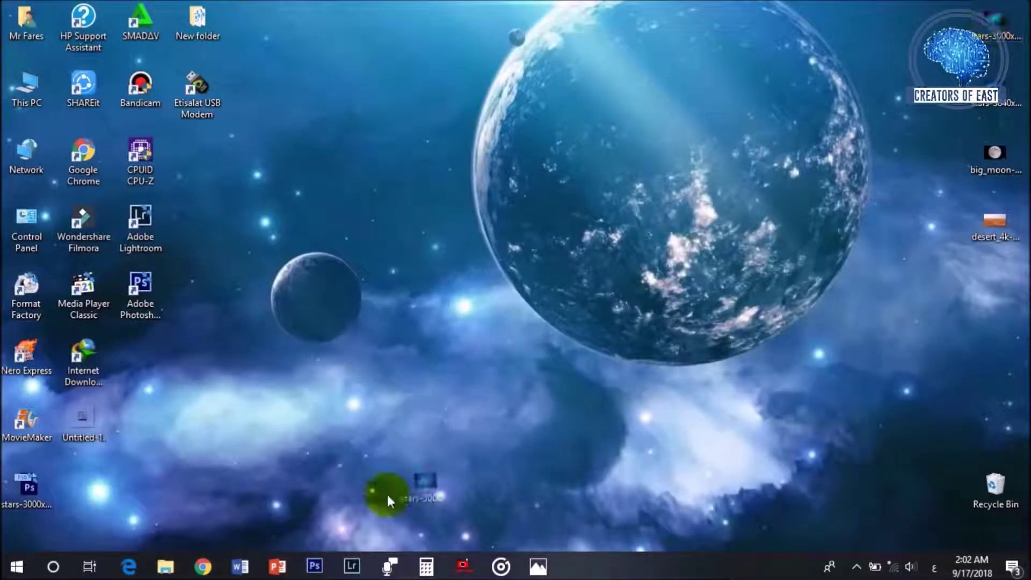
{"action": "left_click_drag", "start_coordinate": [319, 567], "coordinate": [529, 99]}
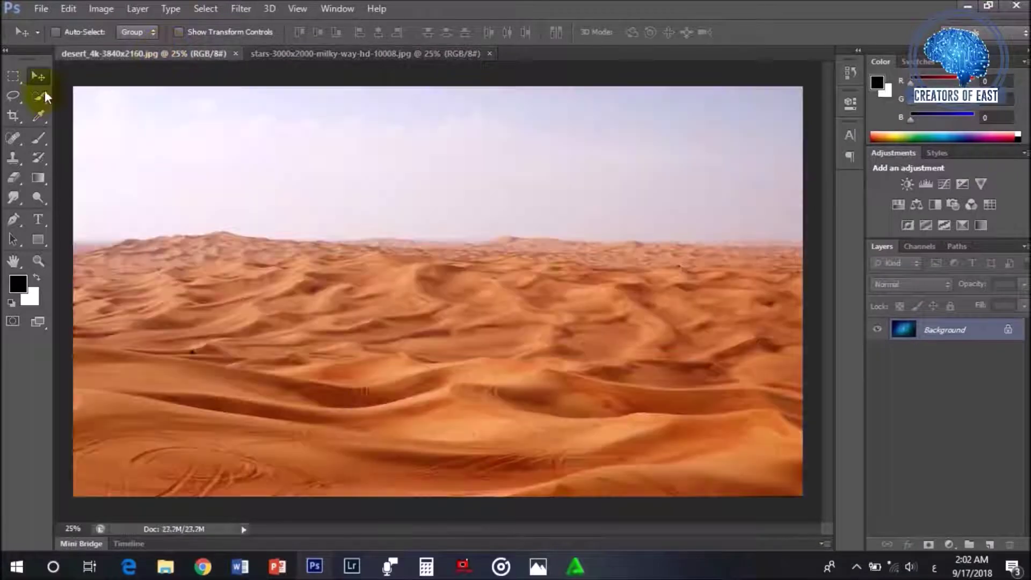
Step: Select the sand dunes below the sky in the desert image with the Quick Selection tool
{"action": "left_click", "coordinate": [40, 97]}
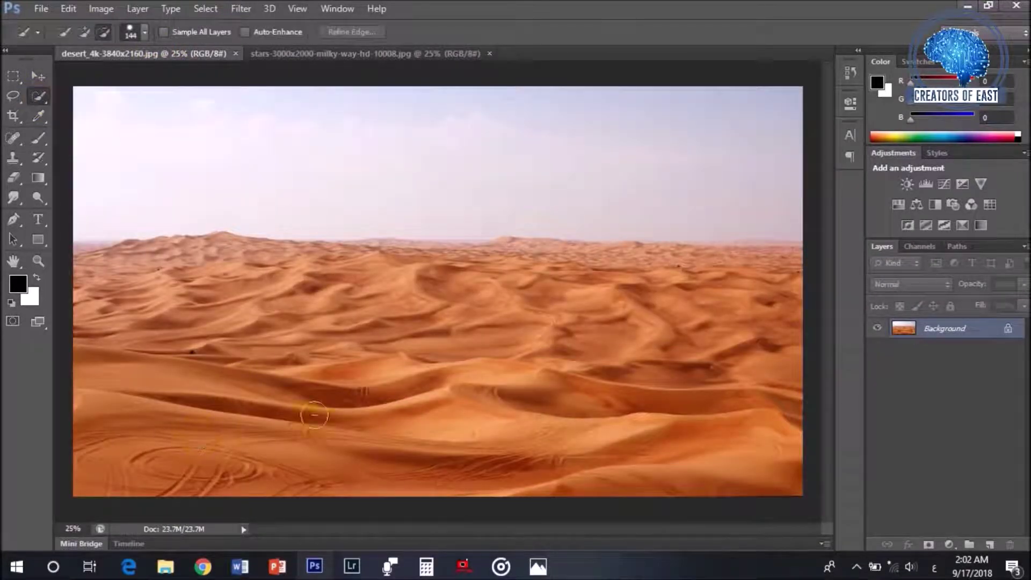
{"action": "scroll", "coordinate": [329, 407], "scroll_direction": "down", "scroll_amount": 1}
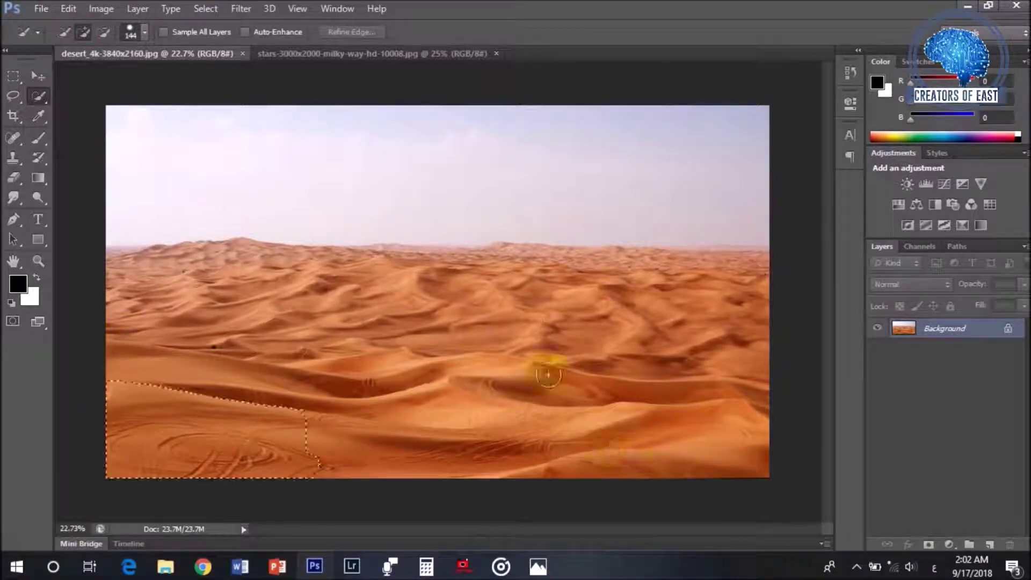
{"action": "left_click", "coordinate": [714, 361]}
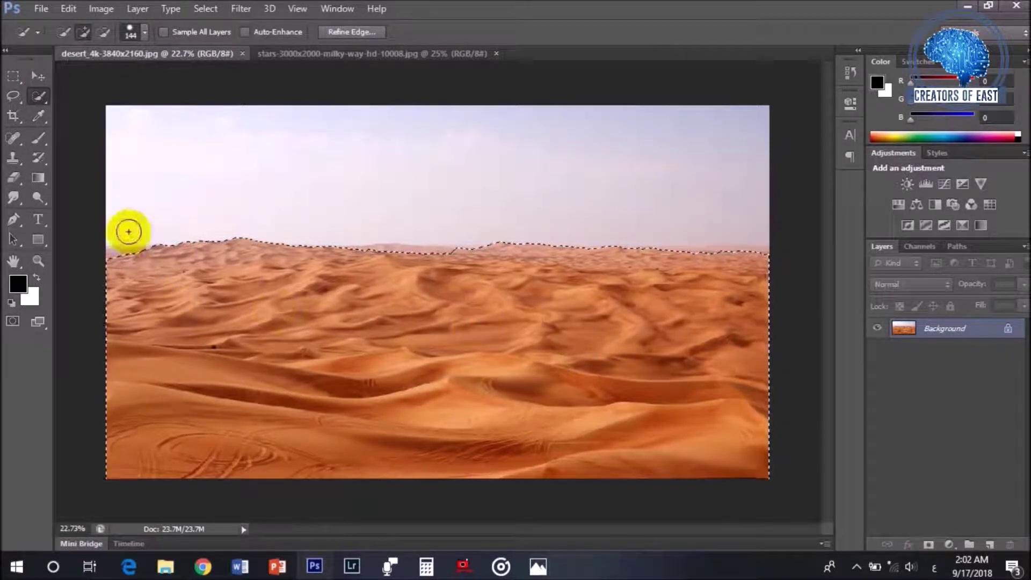
Step: Subtract the hazy distant dunes along the horizon from the Quick Selection
{"action": "left_click", "coordinate": [104, 32]}
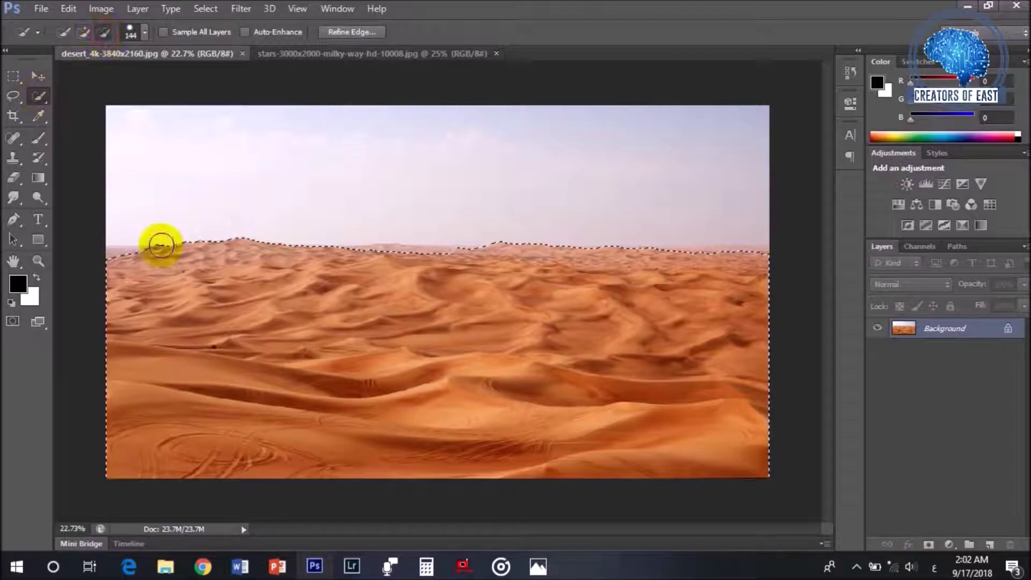
{"action": "mouse_move", "coordinate": [153, 245]}
{"action": "left_mouse_down"}
{"action": "mouse_move", "coordinate": [293, 238]}
{"action": "mouse_move", "coordinate": [452, 261]}
{"action": "mouse_move", "coordinate": [649, 257]}
{"action": "left_mouse_up"}
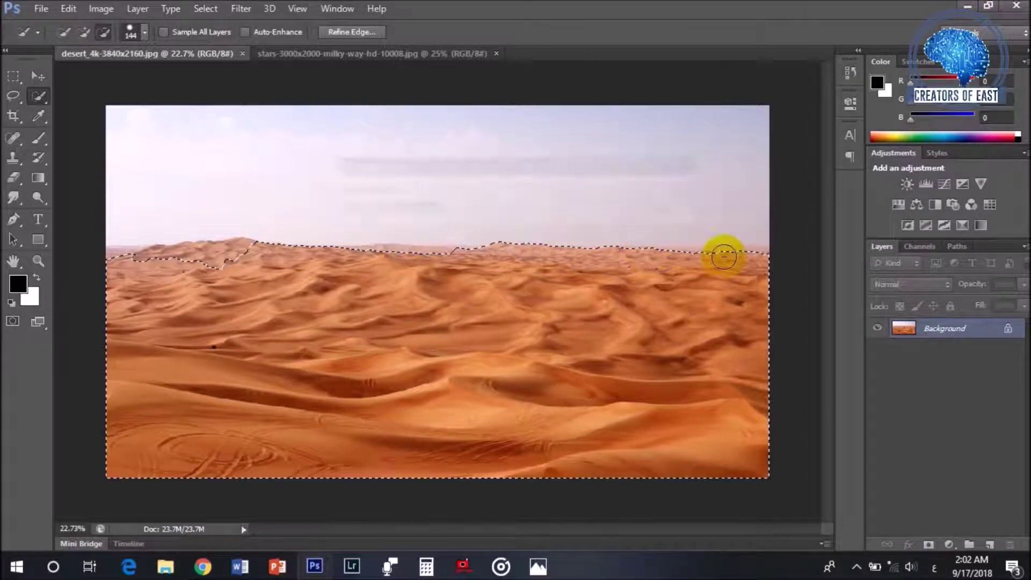
{"action": "scroll", "coordinate": [748, 240], "scroll_direction": "up", "scroll_amount": 1}
{"action": "mouse_move", "coordinate": [792, 244]}
{"action": "left_mouse_down"}
{"action": "mouse_move", "coordinate": [650, 231]}
{"action": "mouse_move", "coordinate": [543, 241]}
{"action": "mouse_move", "coordinate": [419, 219]}
{"action": "mouse_move", "coordinate": [339, 246]}
{"action": "left_mouse_up"}
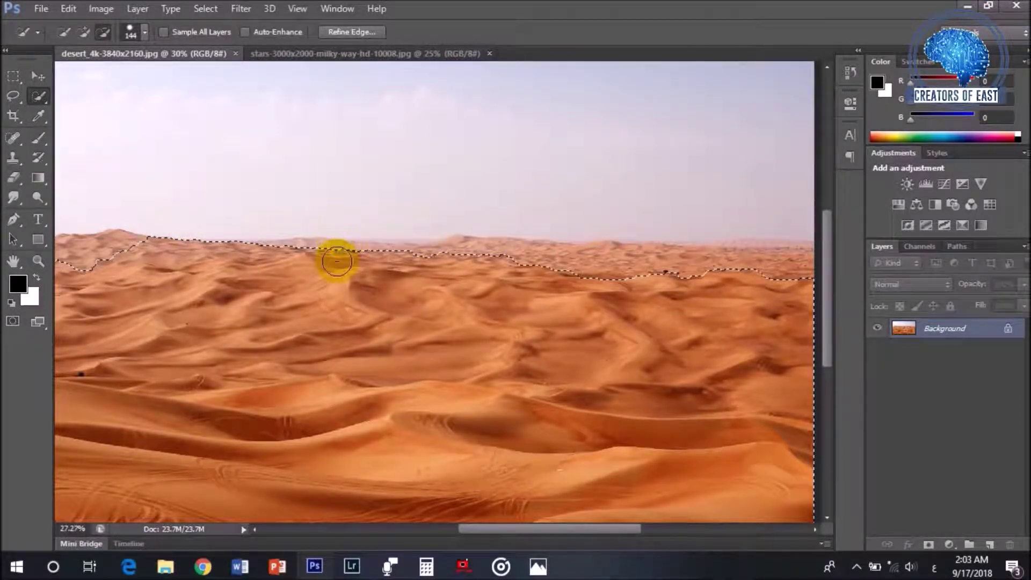
Step: Move the selected dunes into the stars document and place them across the lower part of the starry sky
{"action": "scroll", "coordinate": [338, 262], "scroll_direction": "down", "scroll_amount": 5}
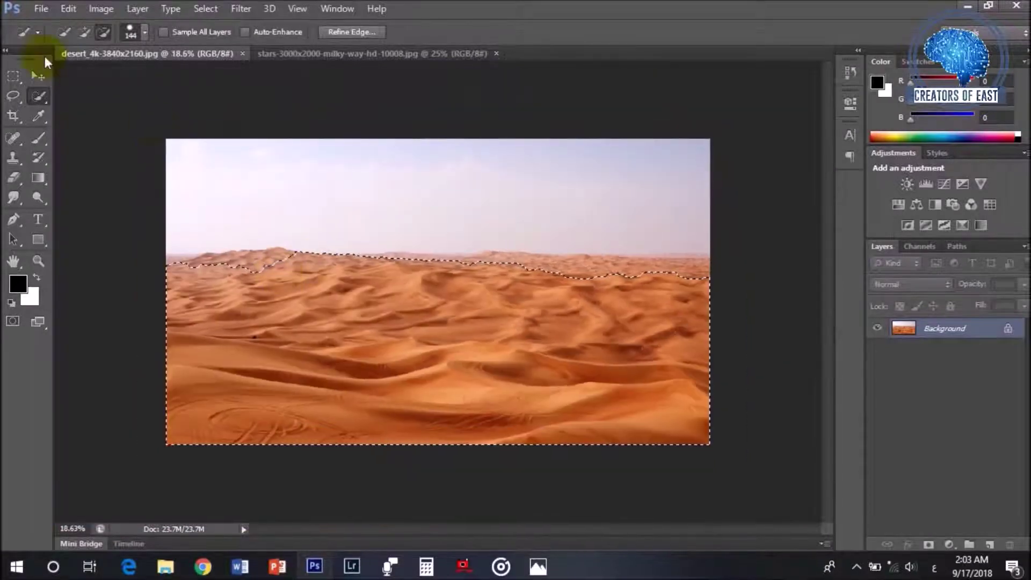
{"action": "left_click", "coordinate": [38, 76]}
{"action": "left_click_drag", "start_coordinate": [362, 266], "coordinate": [438, 387]}
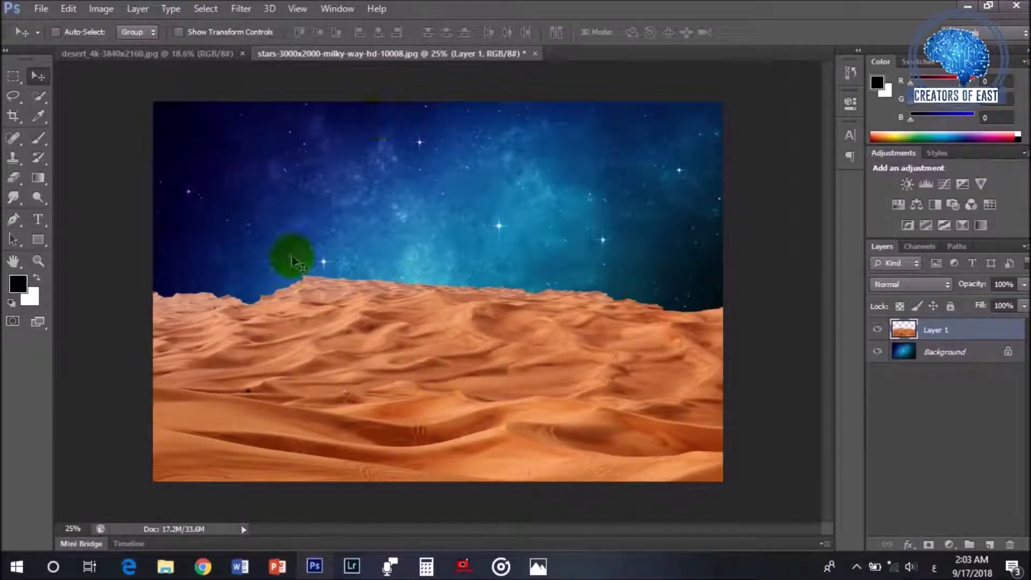
Step: Soften the dune horizon on Layer 1 with the Blur tool at 50% strength, and make the Background the active layer
{"action": "left_click", "coordinate": [18, 194]}
{"action": "left_click", "coordinate": [43, 200]}
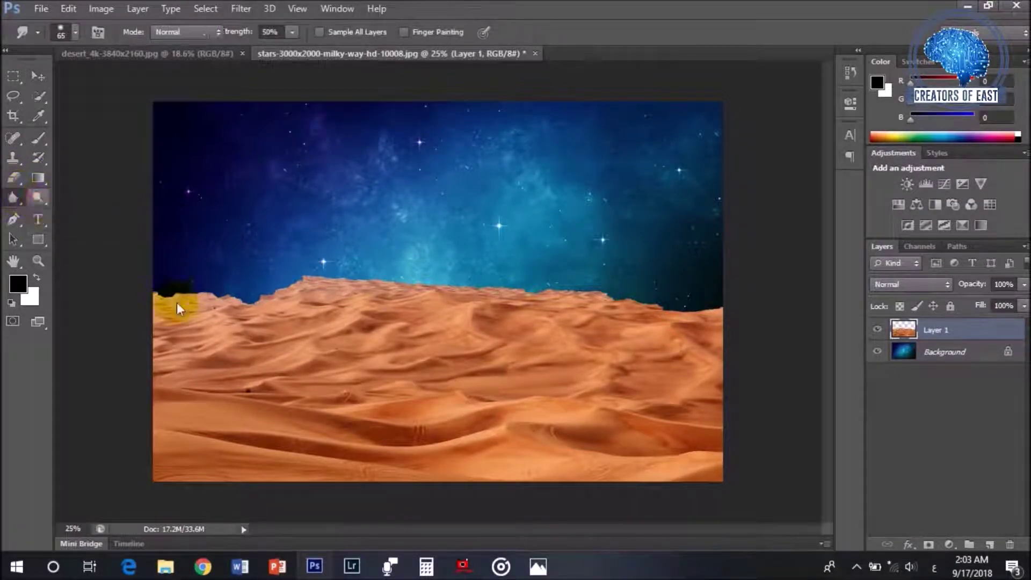
{"action": "left_click_drag", "start_coordinate": [292, 281], "coordinate": [713, 310]}
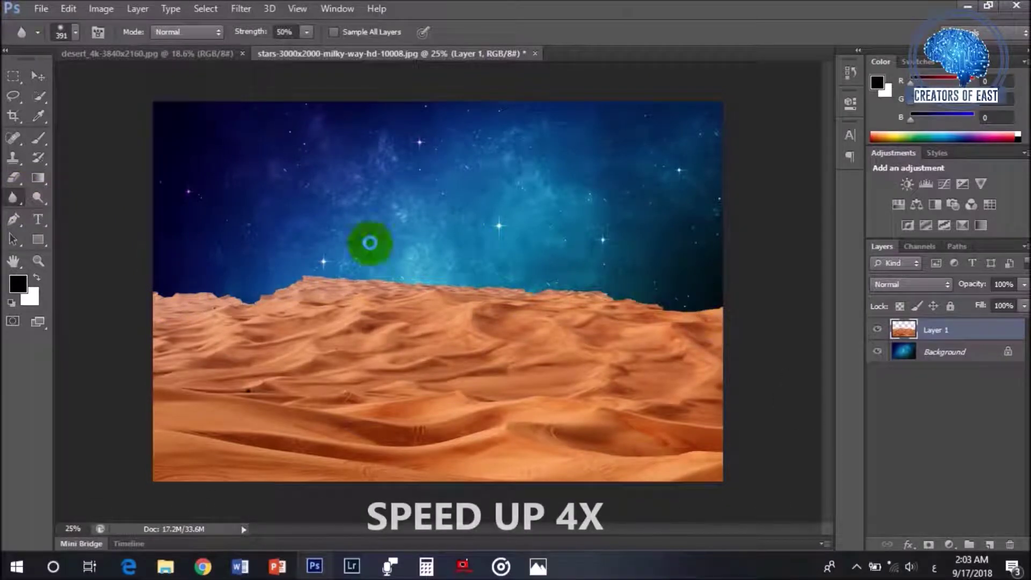
{"action": "mouse_move", "coordinate": [266, 285]}
{"action": "left_mouse_down"}
{"action": "mouse_move", "coordinate": [732, 304]}
{"action": "mouse_move", "coordinate": [694, 295]}
{"action": "mouse_move", "coordinate": [179, 296]}
{"action": "left_mouse_up"}
{"action": "left_click", "coordinate": [926, 352]}
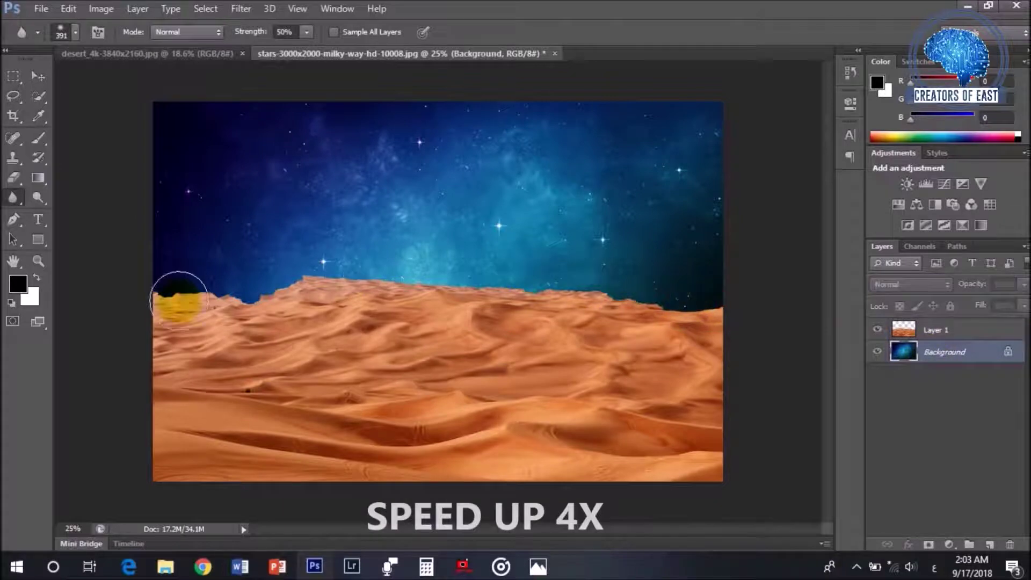
Step: Smooth the jagged left part of the dune edge on Layer 1 with the Smudge tool at 50% strength
{"action": "left_click", "coordinate": [12, 202]}
{"action": "left_click_drag", "start_coordinate": [13, 203], "coordinate": [80, 233]}
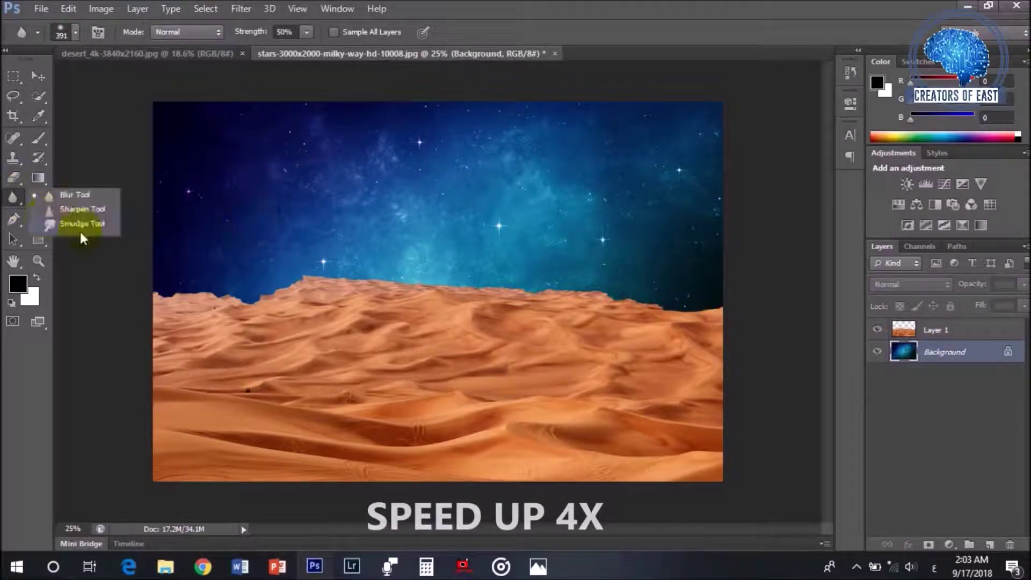
{"action": "mouse_move", "coordinate": [13, 212]}
{"action": "left_mouse_down"}
{"action": "mouse_move", "coordinate": [21, 199]}
{"action": "mouse_move", "coordinate": [80, 224]}
{"action": "left_mouse_up"}
{"action": "scroll", "coordinate": [150, 292], "scroll_direction": "up", "scroll_amount": 2}
{"action": "scroll", "coordinate": [153, 293], "scroll_direction": "up", "scroll_amount": 10}
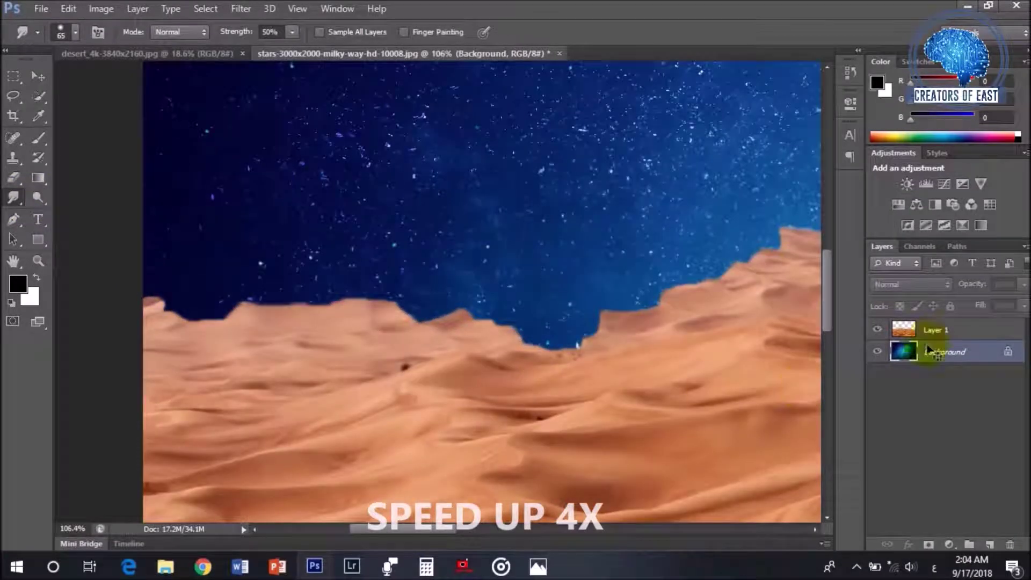
{"action": "left_click", "coordinate": [934, 330]}
{"action": "mouse_move", "coordinate": [167, 316]}
{"action": "left_mouse_down"}
{"action": "mouse_move", "coordinate": [468, 320]}
{"action": "mouse_move", "coordinate": [417, 326]}
{"action": "mouse_move", "coordinate": [548, 346]}
{"action": "mouse_move", "coordinate": [765, 268]}
{"action": "mouse_move", "coordinate": [778, 249]}
{"action": "left_mouse_up"}
Step: Smudge the remaining dune edge from the middle of the horizon to the right border of the image
{"action": "left_click_drag", "start_coordinate": [443, 529], "coordinate": [503, 516]}
{"action": "mouse_move", "coordinate": [322, 209]}
{"action": "left_mouse_down"}
{"action": "mouse_move", "coordinate": [395, 242]}
{"action": "mouse_move", "coordinate": [784, 282]}
{"action": "left_mouse_up"}
{"action": "left_click_drag", "start_coordinate": [528, 517], "coordinate": [562, 529]}
{"action": "left_click_drag", "start_coordinate": [420, 268], "coordinate": [761, 285]}
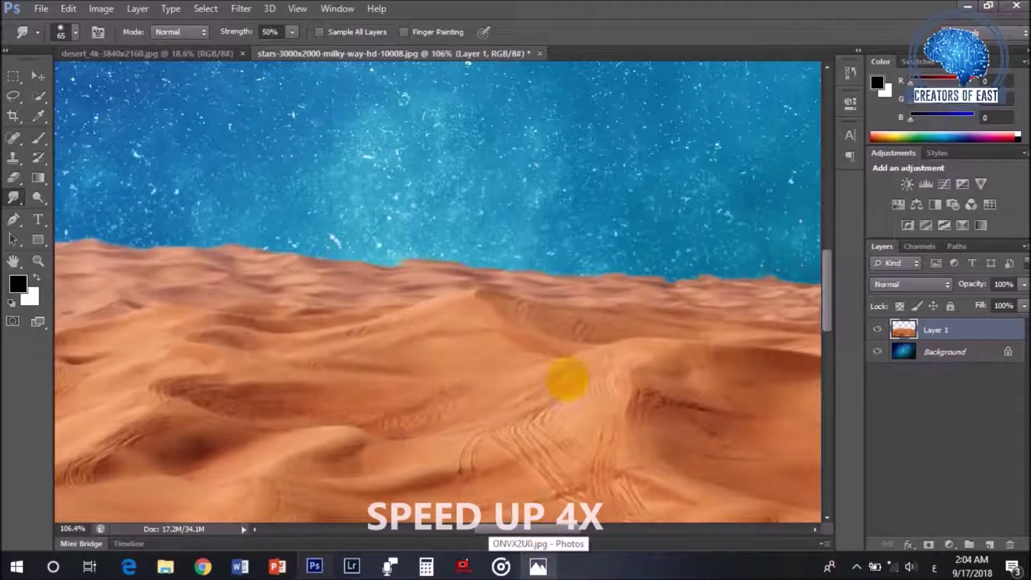
{"action": "left_click_drag", "start_coordinate": [556, 529], "coordinate": [637, 529]}
{"action": "mouse_move", "coordinate": [298, 301]}
{"action": "left_mouse_down"}
{"action": "mouse_move", "coordinate": [580, 294]}
{"action": "mouse_move", "coordinate": [644, 316]}
{"action": "mouse_move", "coordinate": [676, 396]}
{"action": "mouse_move", "coordinate": [703, 331]}
{"action": "mouse_move", "coordinate": [800, 352]}
{"action": "left_mouse_up"}
{"action": "left_click_drag", "start_coordinate": [608, 529], "coordinate": [668, 529]}
{"action": "mouse_move", "coordinate": [478, 373]}
{"action": "left_mouse_down"}
{"action": "mouse_move", "coordinate": [552, 382]}
{"action": "mouse_move", "coordinate": [732, 367]}
{"action": "left_mouse_up"}
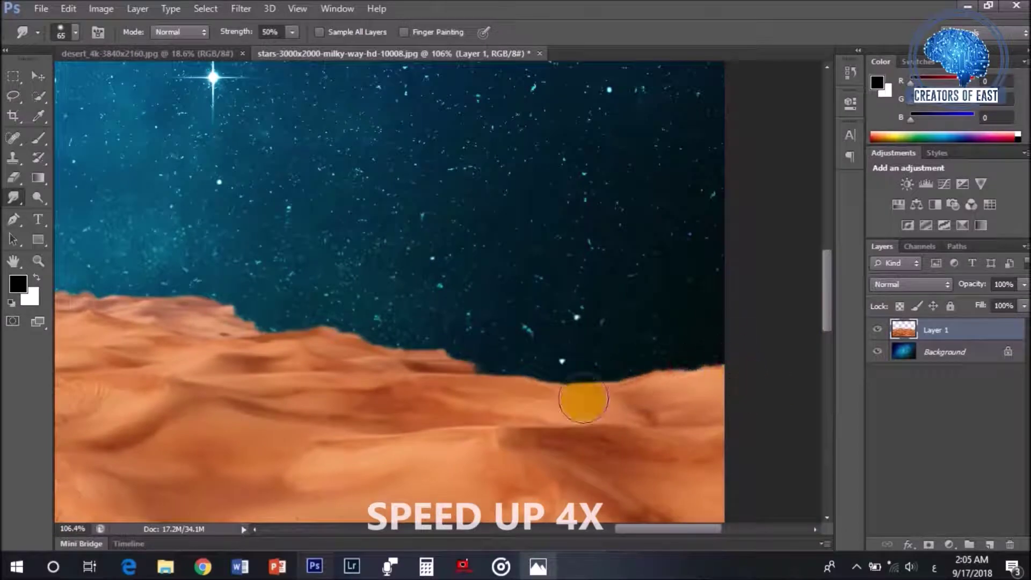
Step: Blur the smudged dune edge on Layer 1 along the horizon with the Blur tool at 50% strength
{"action": "scroll", "coordinate": [327, 363], "scroll_direction": "down", "scroll_amount": 5}
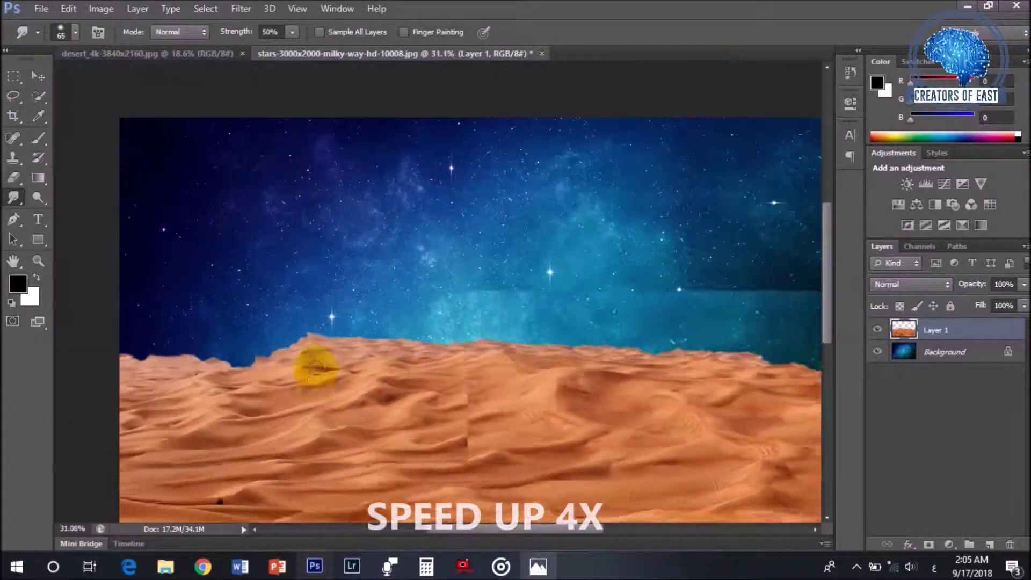
{"action": "scroll", "coordinate": [316, 368], "scroll_direction": "up", "scroll_amount": 4}
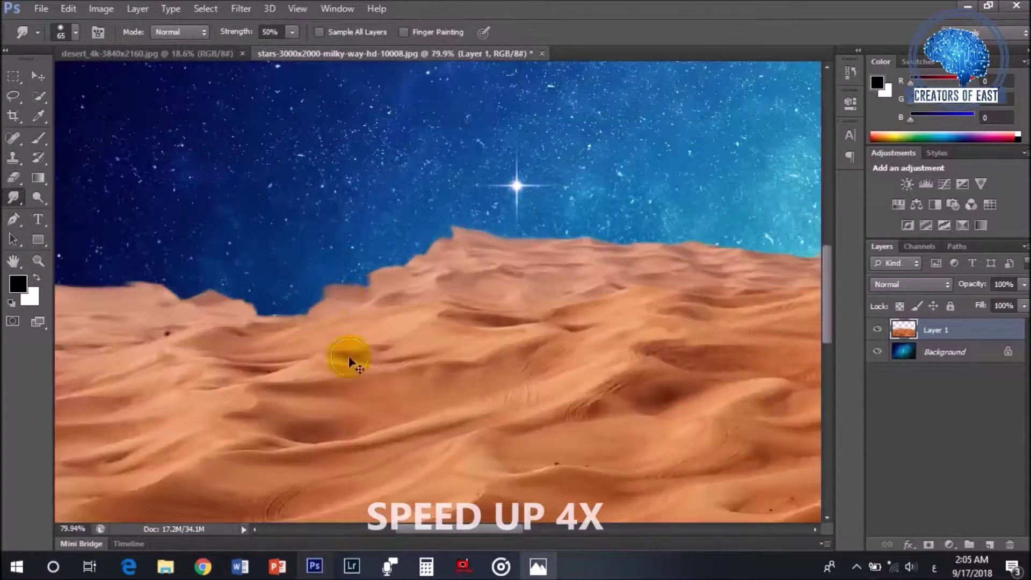
{"action": "scroll", "coordinate": [315, 292], "scroll_direction": "down", "scroll_amount": 4}
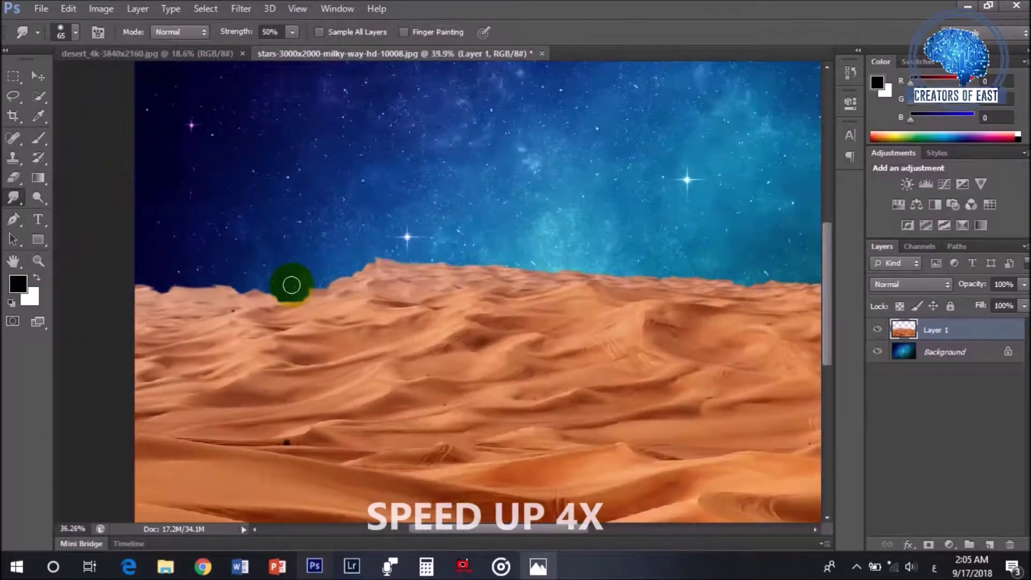
{"action": "scroll", "coordinate": [280, 290], "scroll_direction": "down", "scroll_amount": 2}
{"action": "right_click", "coordinate": [24, 198]}
{"action": "left_click", "coordinate": [59, 200]}
{"action": "left_click_drag", "start_coordinate": [362, 286], "coordinate": [758, 319]}
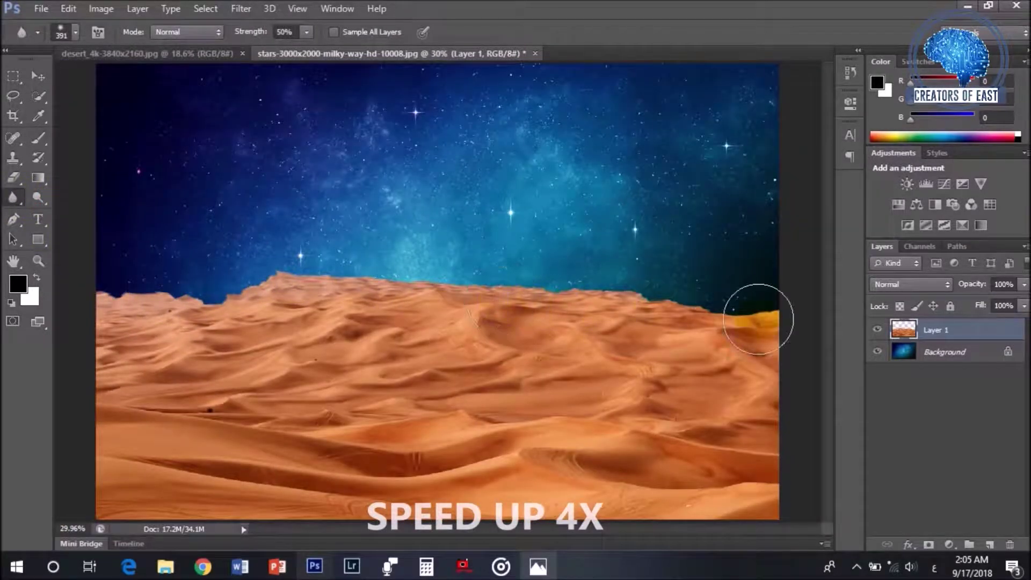
Step: Blur the starry sky on the Background layer with broad Blur tool strokes
{"action": "left_click", "coordinate": [907, 352]}
{"action": "mouse_move", "coordinate": [80, 281]}
{"action": "left_mouse_down"}
{"action": "mouse_move", "coordinate": [773, 308]}
{"action": "mouse_move", "coordinate": [763, 318]}
{"action": "mouse_move", "coordinate": [754, 276]}
{"action": "mouse_move", "coordinate": [758, 377]}
{"action": "mouse_move", "coordinate": [744, 260]}
{"action": "mouse_move", "coordinate": [513, 158]}
{"action": "mouse_move", "coordinate": [146, 143]}
{"action": "left_mouse_up"}
{"action": "scroll", "coordinate": [151, 148], "scroll_direction": "down", "scroll_amount": 3}
{"action": "mouse_move", "coordinate": [208, 144]}
{"action": "left_mouse_down"}
{"action": "mouse_move", "coordinate": [655, 147]}
{"action": "mouse_move", "coordinate": [400, 125]}
{"action": "mouse_move", "coordinate": [172, 165]}
{"action": "mouse_move", "coordinate": [476, 185]}
{"action": "mouse_move", "coordinate": [679, 154]}
{"action": "mouse_move", "coordinate": [685, 301]}
{"action": "mouse_move", "coordinate": [406, 284]}
{"action": "left_mouse_up"}
{"action": "mouse_move", "coordinate": [466, 214]}
{"action": "left_mouse_down"}
{"action": "mouse_move", "coordinate": [616, 265]}
{"action": "mouse_move", "coordinate": [445, 178]}
{"action": "mouse_move", "coordinate": [408, 199]}
{"action": "left_mouse_up"}
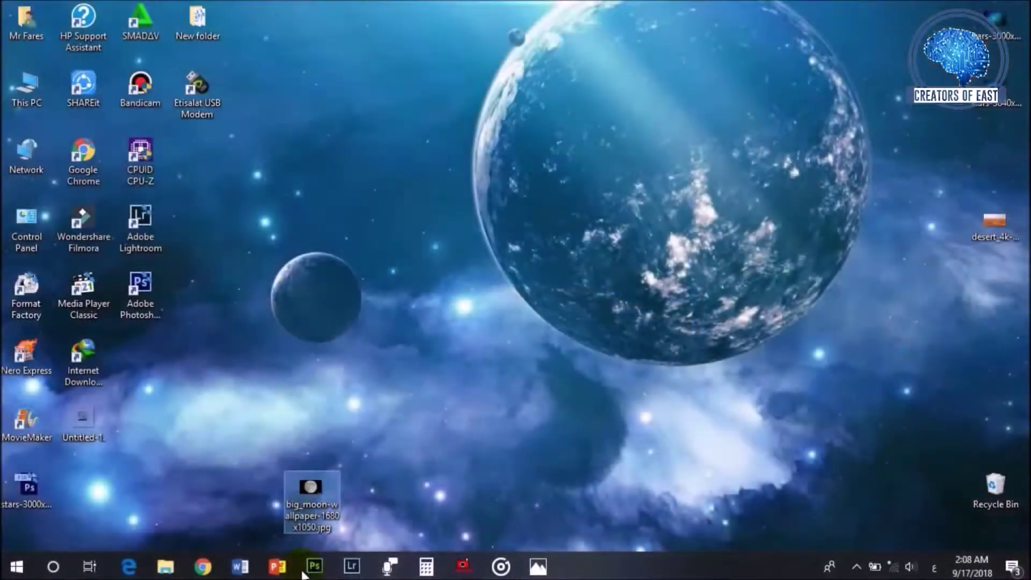
Step: Open big_moon-wallpaper-1680x1050.jpg from the desktop in Photoshop and select the whole moon with the Quick Selection tool in add mode
{"action": "left_click_drag", "start_coordinate": [303, 575], "coordinate": [611, 52]}
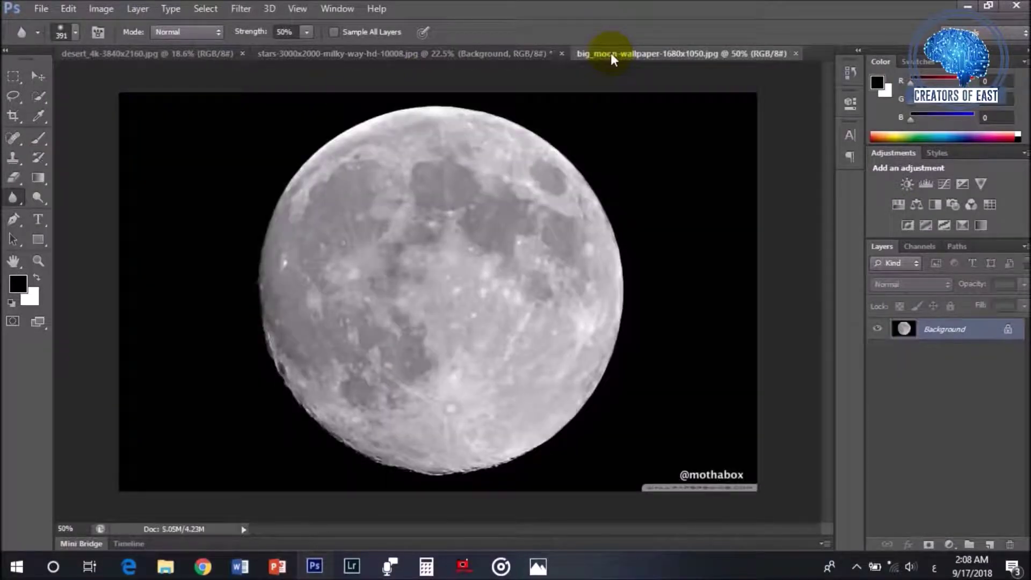
{"action": "left_click", "coordinate": [40, 97]}
{"action": "left_click", "coordinate": [85, 33]}
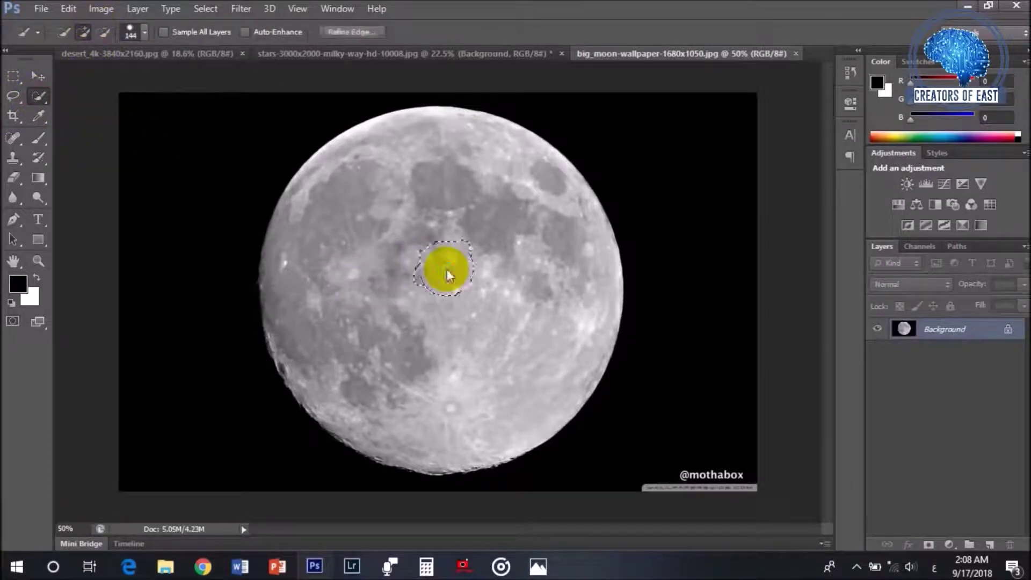
{"action": "mouse_move", "coordinate": [444, 270]}
{"action": "left_mouse_down"}
{"action": "mouse_move", "coordinate": [401, 329]}
{"action": "mouse_move", "coordinate": [496, 240]}
{"action": "mouse_move", "coordinate": [433, 228]}
{"action": "mouse_move", "coordinate": [430, 262]}
{"action": "mouse_move", "coordinate": [380, 202]}
{"action": "mouse_move", "coordinate": [426, 221]}
{"action": "left_mouse_up"}
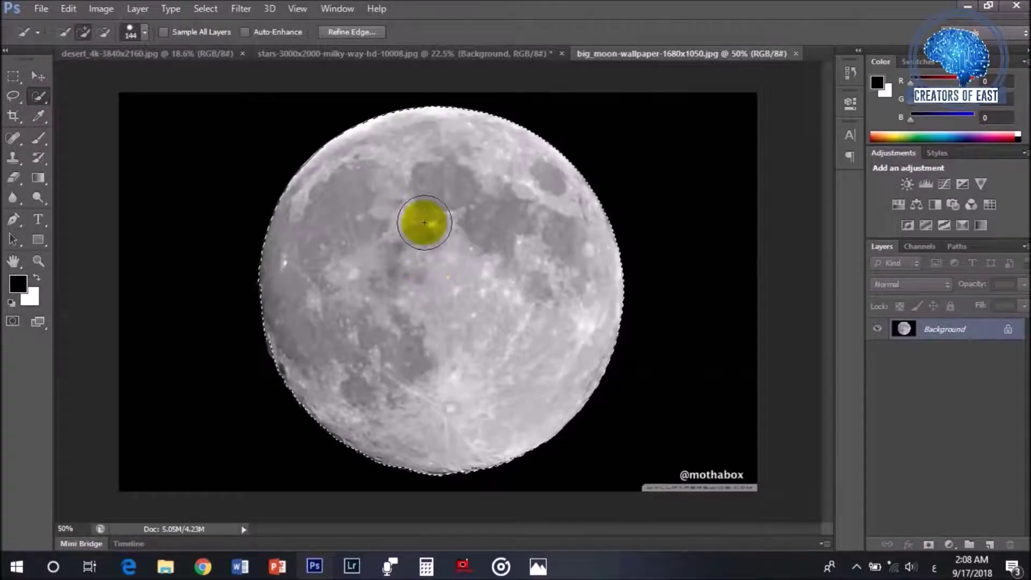
Step: Refine the moon selection's edge with Smooth 53, Feather 9.0 px, Contrast 16% and Shift Edge -100%, output to Selection
{"action": "right_click", "coordinate": [425, 224]}
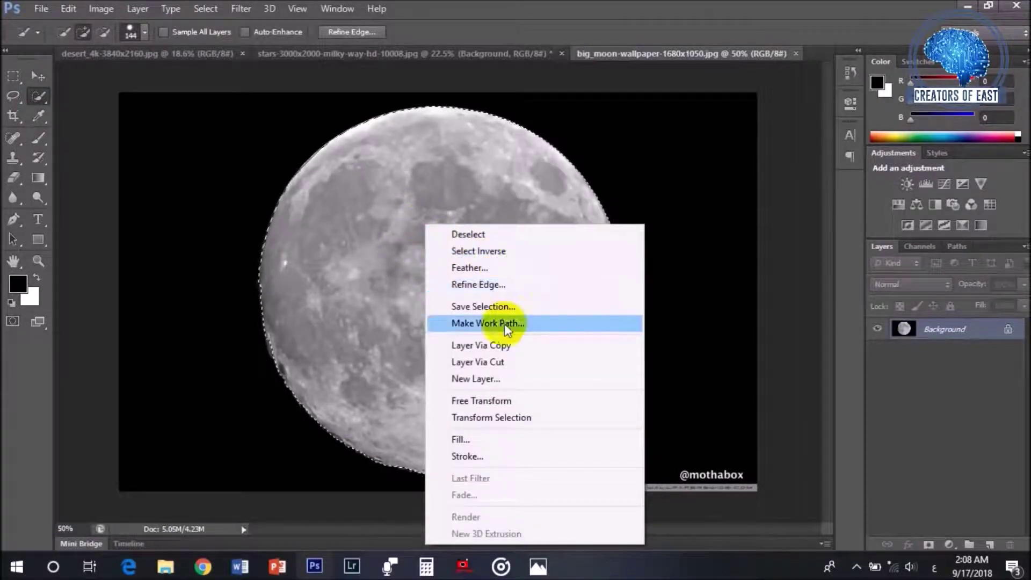
{"action": "left_click", "coordinate": [475, 284]}
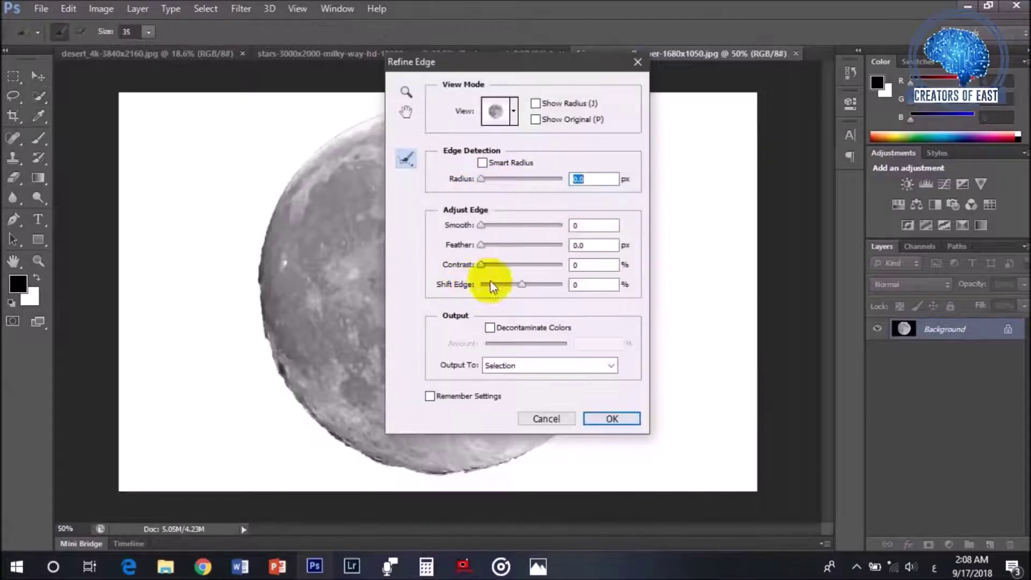
{"action": "left_click_drag", "start_coordinate": [501, 289], "coordinate": [498, 230]}
{"action": "left_click", "coordinate": [612, 419]}
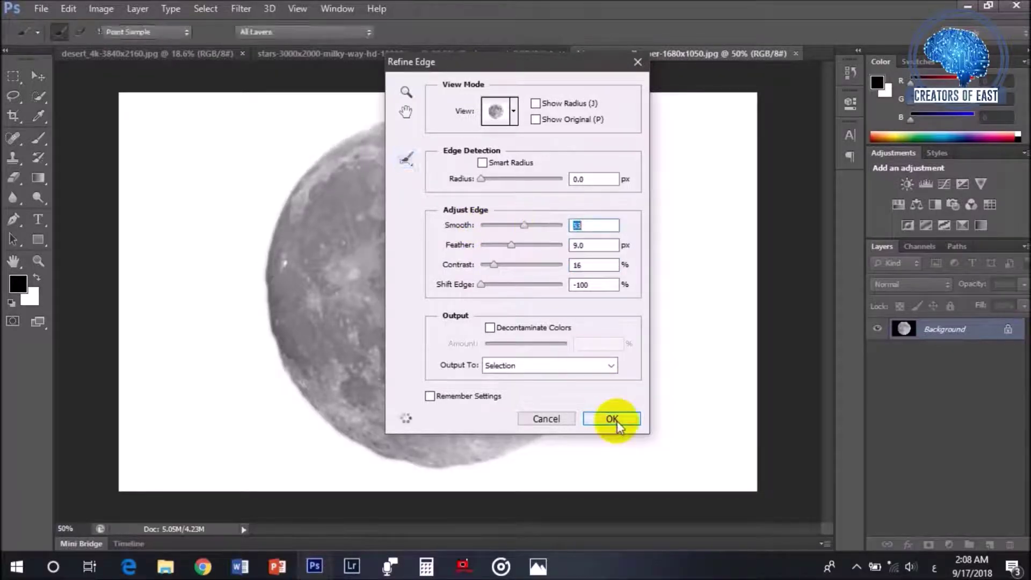
Step: Move the selected moon into the stars-3000x2000 document, scale it to about 89% width and 86% height, and place it in the upper-left sky
{"action": "left_click", "coordinate": [38, 75]}
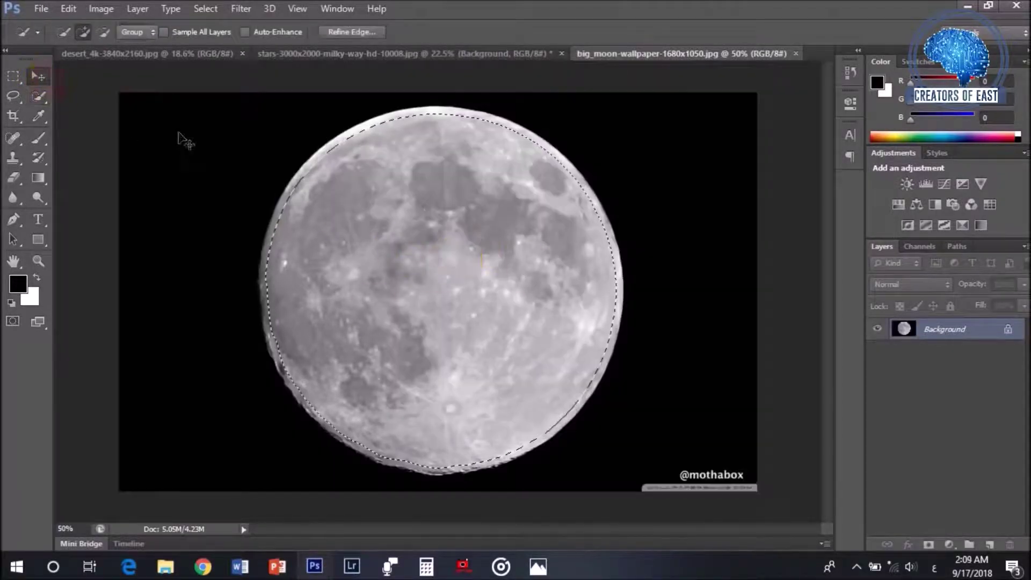
{"action": "left_click_drag", "start_coordinate": [537, 275], "coordinate": [304, 205]}
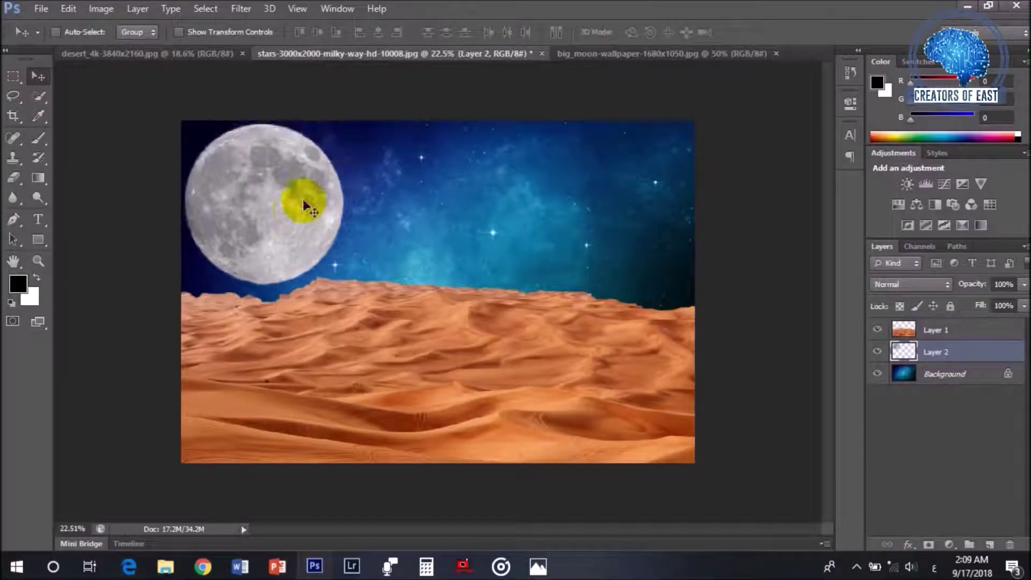
{"action": "key", "text": "ctrl+t"}
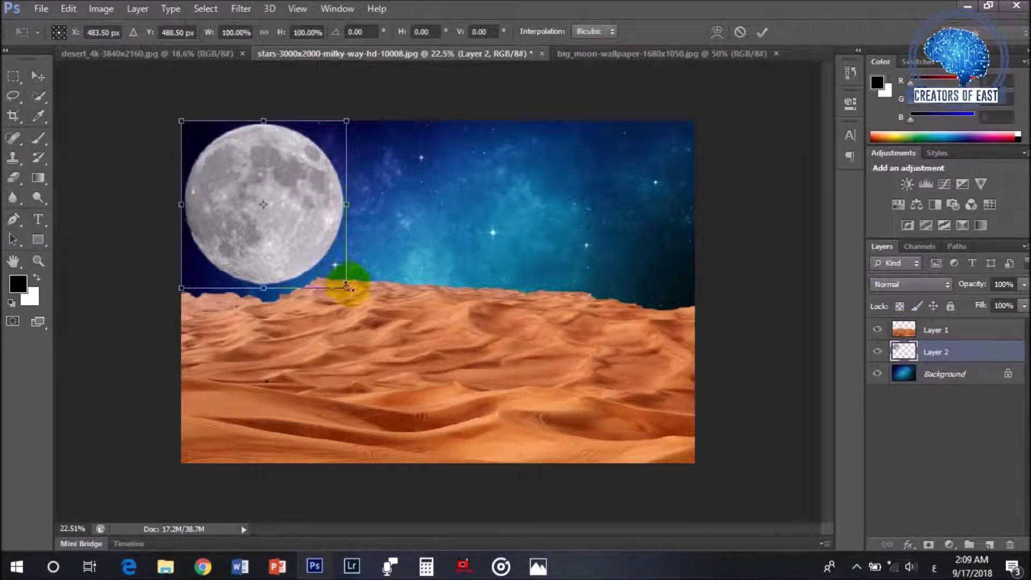
{"action": "left_click_drag", "start_coordinate": [343, 286], "coordinate": [329, 262]}
{"action": "left_click_drag", "start_coordinate": [298, 212], "coordinate": [318, 224]}
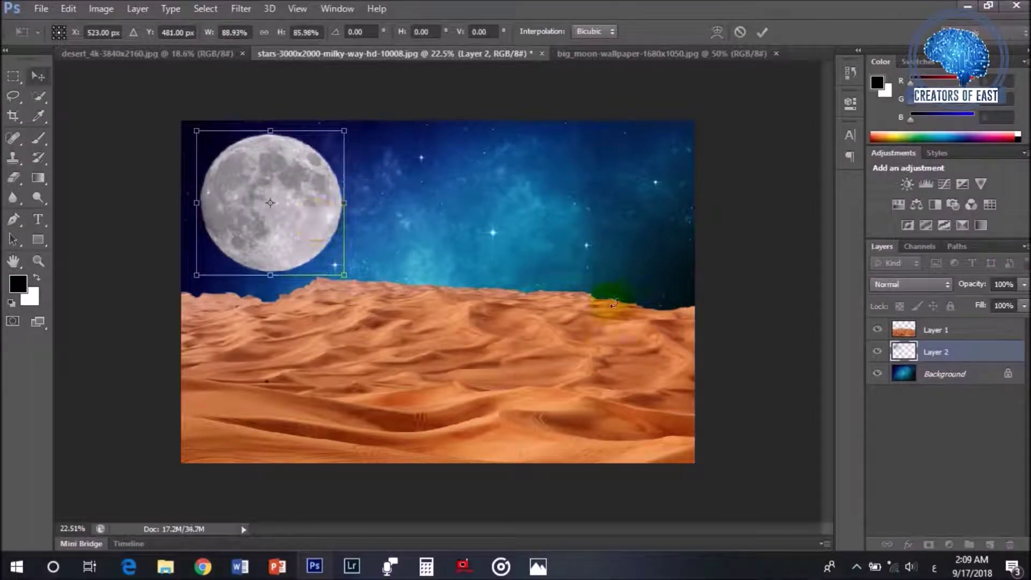
{"action": "key", "text": "Return"}
Step: Convert the Background into a regular layer named Layer 0 and move the moon's Layer 2 above Layer 1
{"action": "left_click_drag", "start_coordinate": [935, 358], "coordinate": [940, 396]}
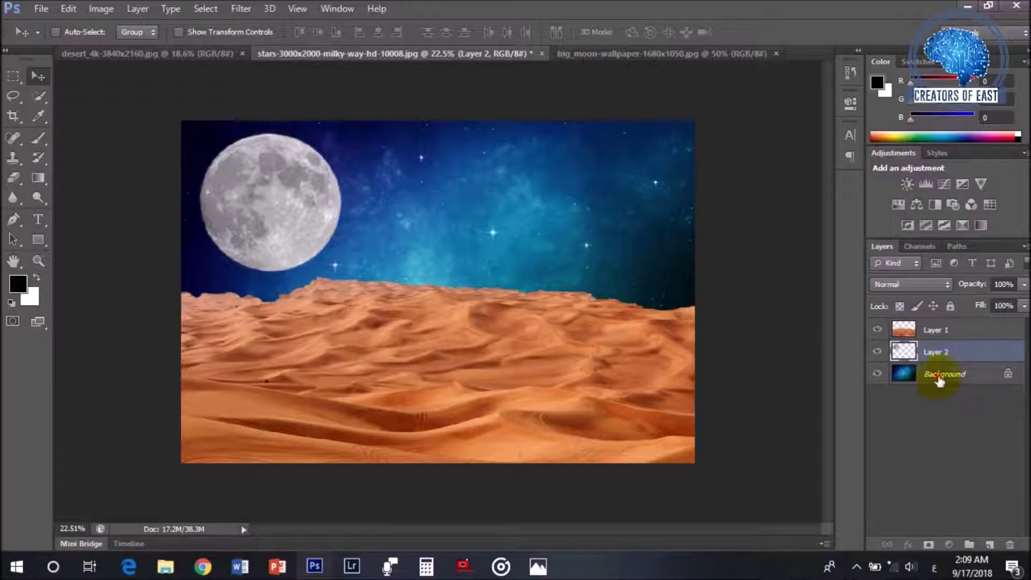
{"action": "double_click", "coordinate": [943, 374]}
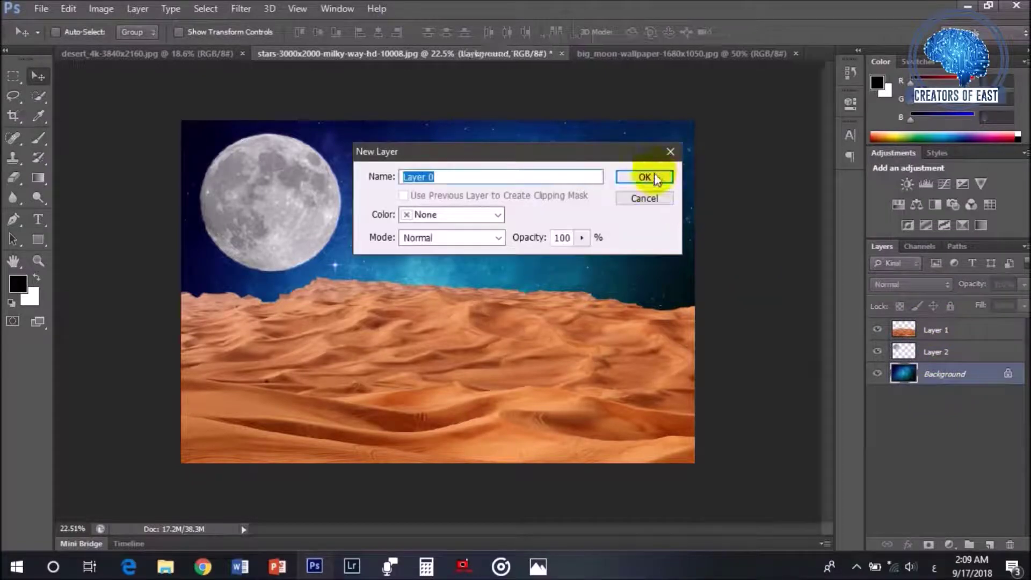
{"action": "left_click", "coordinate": [651, 176]}
{"action": "left_click_drag", "start_coordinate": [934, 369], "coordinate": [937, 329]}
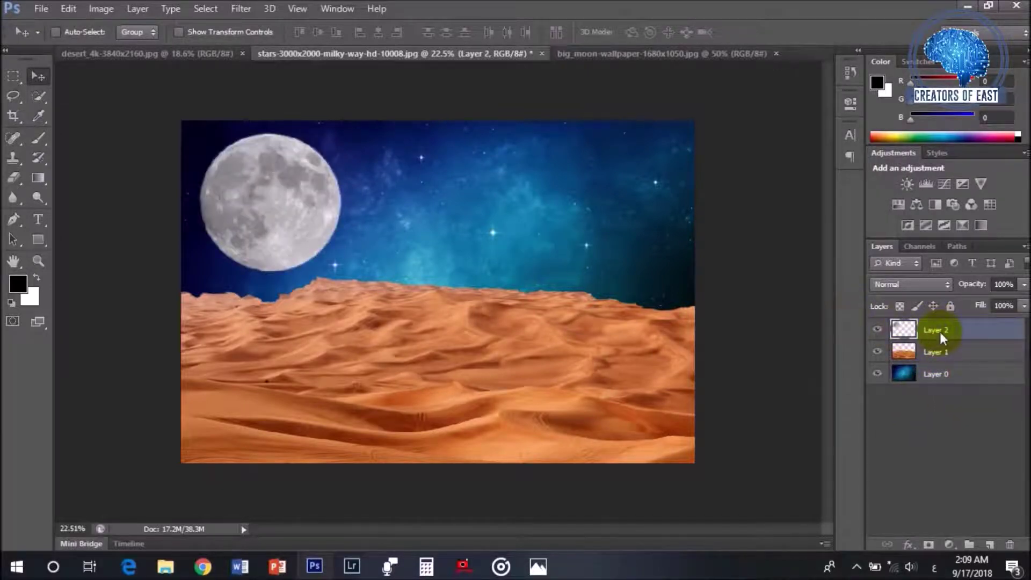
Step: Add an Outer Glow to the moon's Layer 2 with opacity 80%, spread 6% and size 65 px
{"action": "right_click", "coordinate": [940, 332]}
{"action": "left_click", "coordinate": [678, 90]}
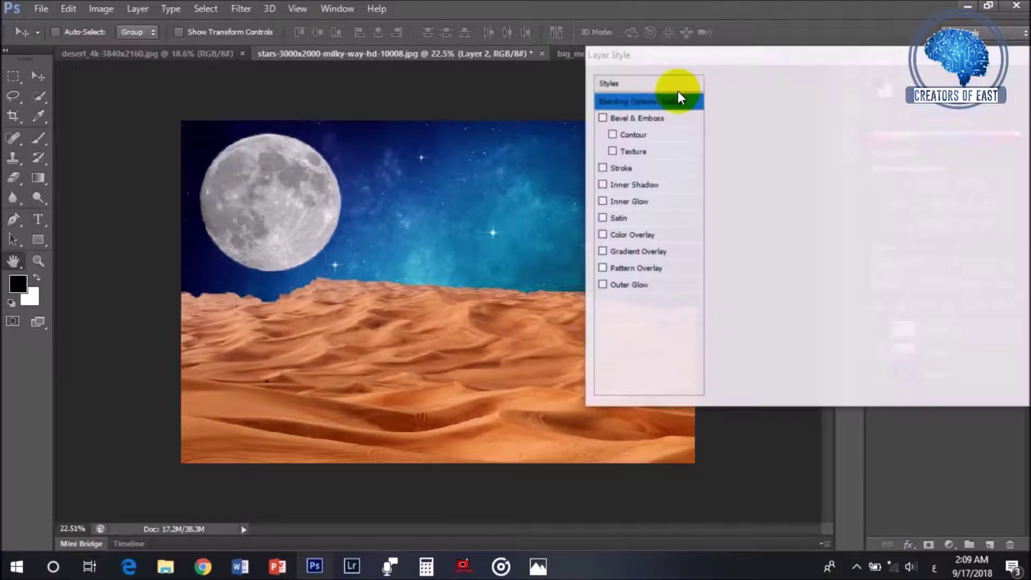
{"action": "left_click", "coordinate": [601, 285]}
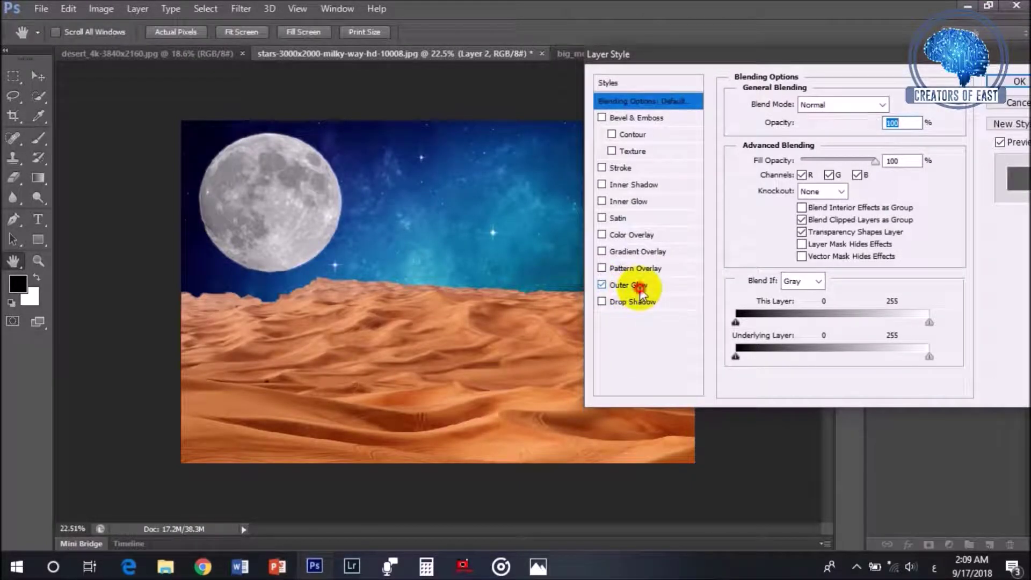
{"action": "left_click", "coordinate": [640, 287]}
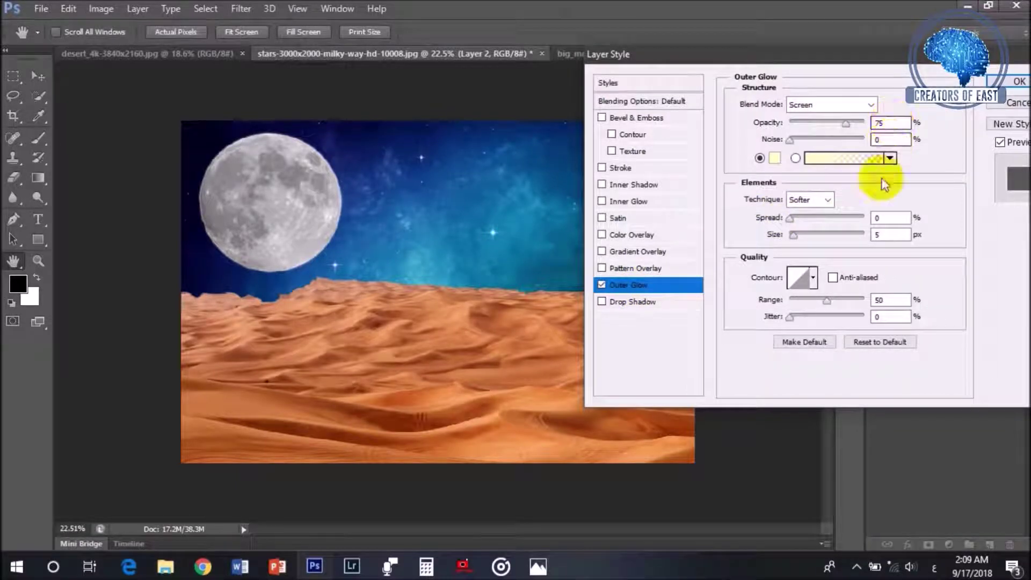
{"action": "double_click", "coordinate": [887, 217]}
{"action": "type", "text": "6"}
{"action": "left_click", "coordinate": [890, 233]}
{"action": "type", "text": "65"}
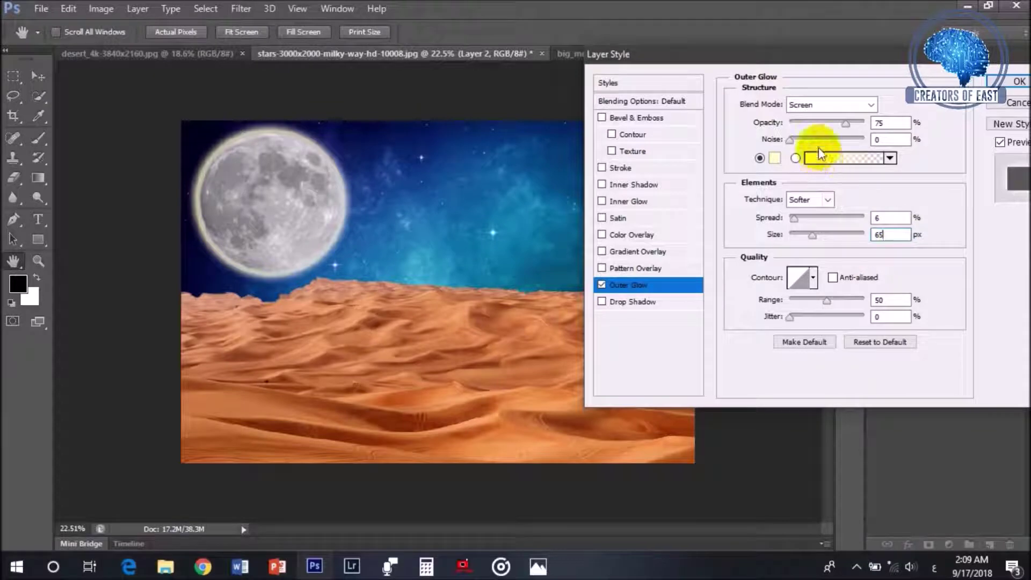
{"action": "double_click", "coordinate": [883, 124]}
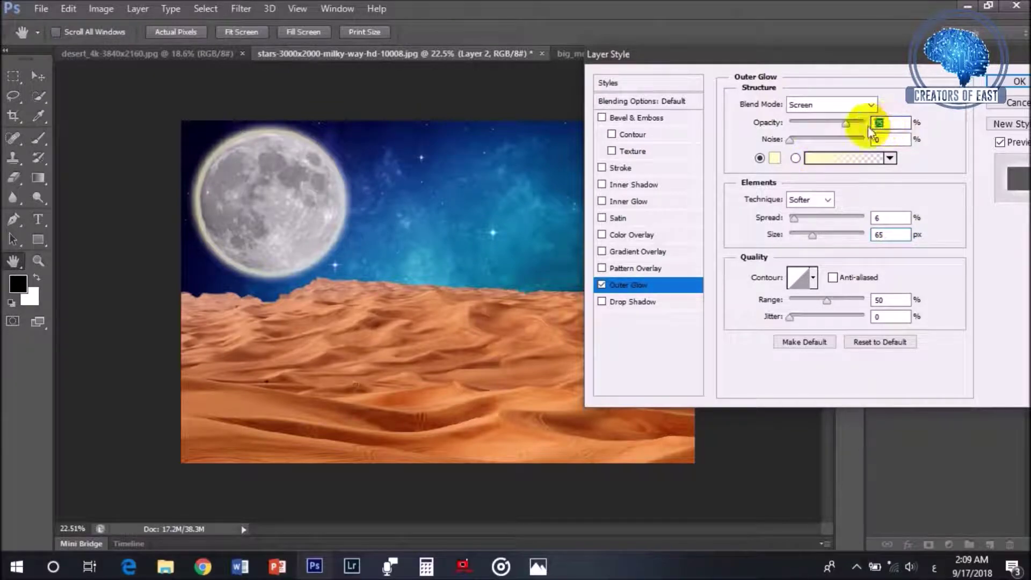
{"action": "type", "text": "80"}
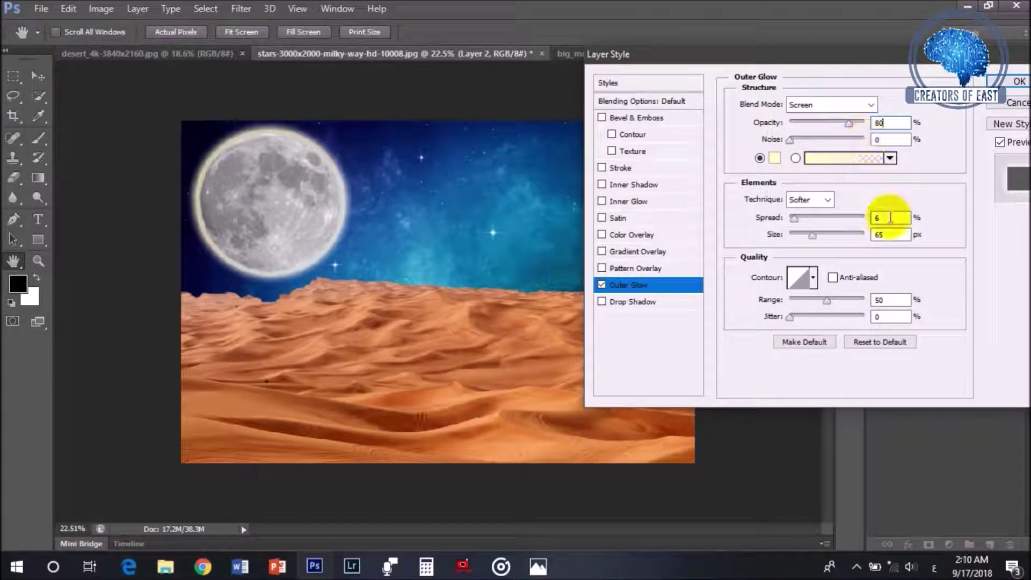
Step: Set the moon's Outer Glow range to 100% and spread to 11%, and apply the layer style
{"action": "left_click_drag", "start_coordinate": [827, 301], "coordinate": [795, 301]}
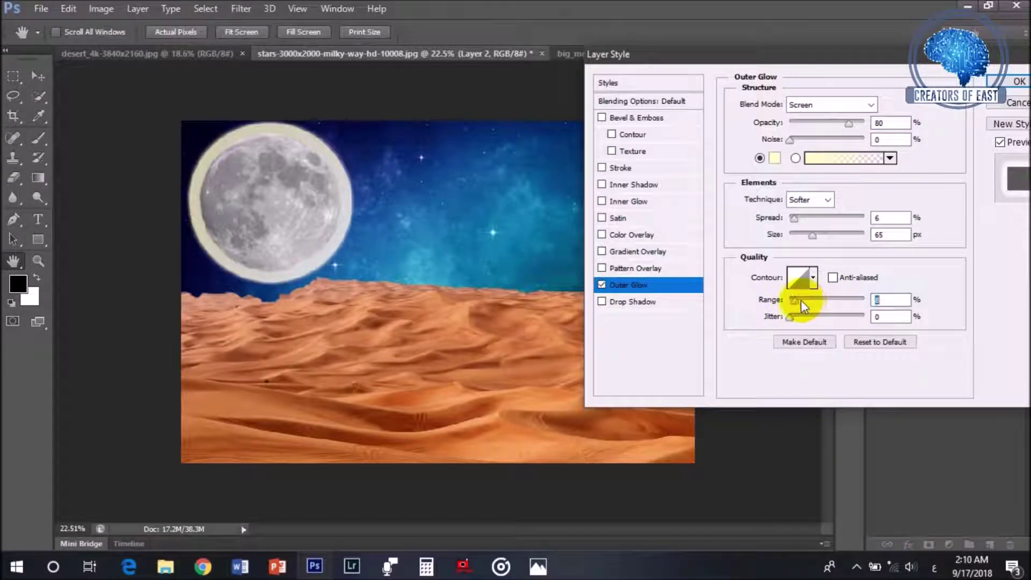
{"action": "mouse_move", "coordinate": [859, 301]}
{"action": "left_mouse_down"}
{"action": "mouse_move", "coordinate": [848, 301]}
{"action": "mouse_move", "coordinate": [875, 301]}
{"action": "left_mouse_up"}
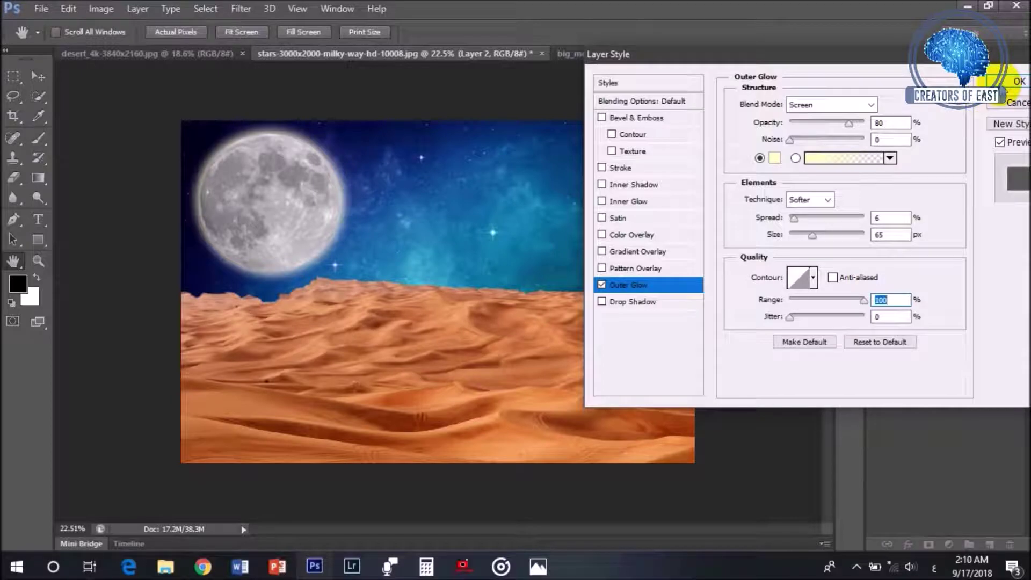
{"action": "left_click", "coordinate": [886, 217]}
{"action": "type", "text": "9"}
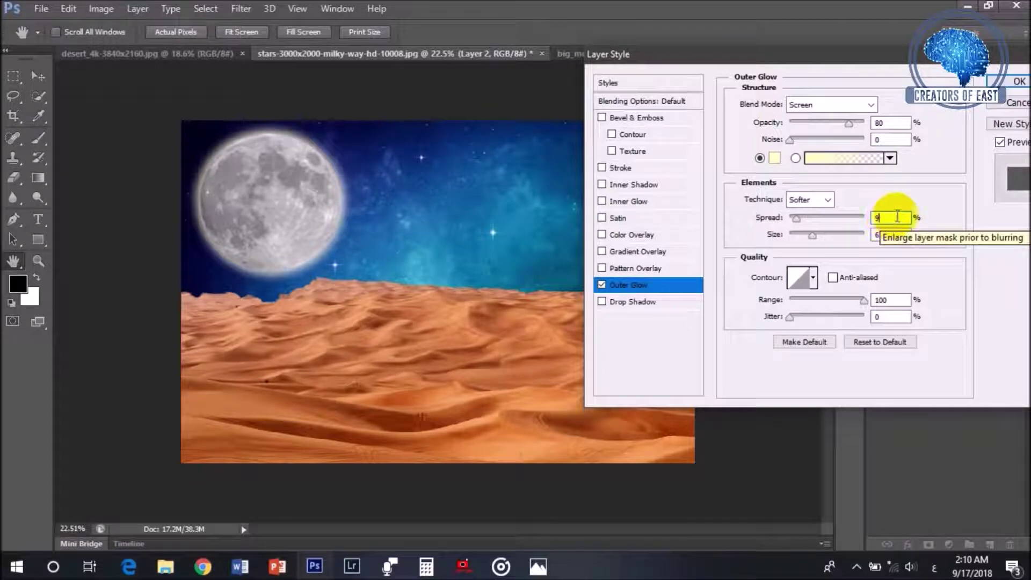
{"action": "key", "text": "BackSpace"}
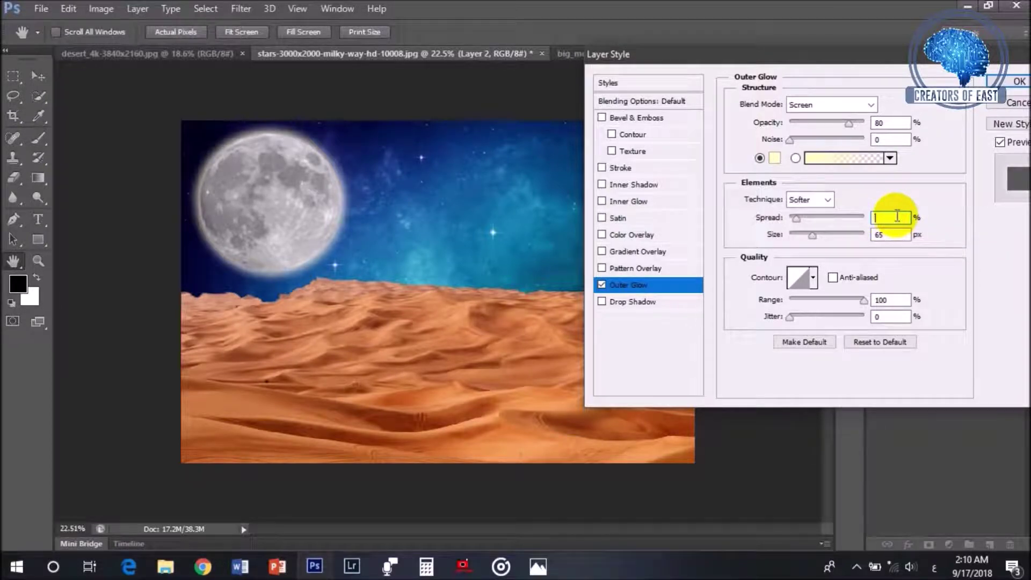
{"action": "type", "text": "11"}
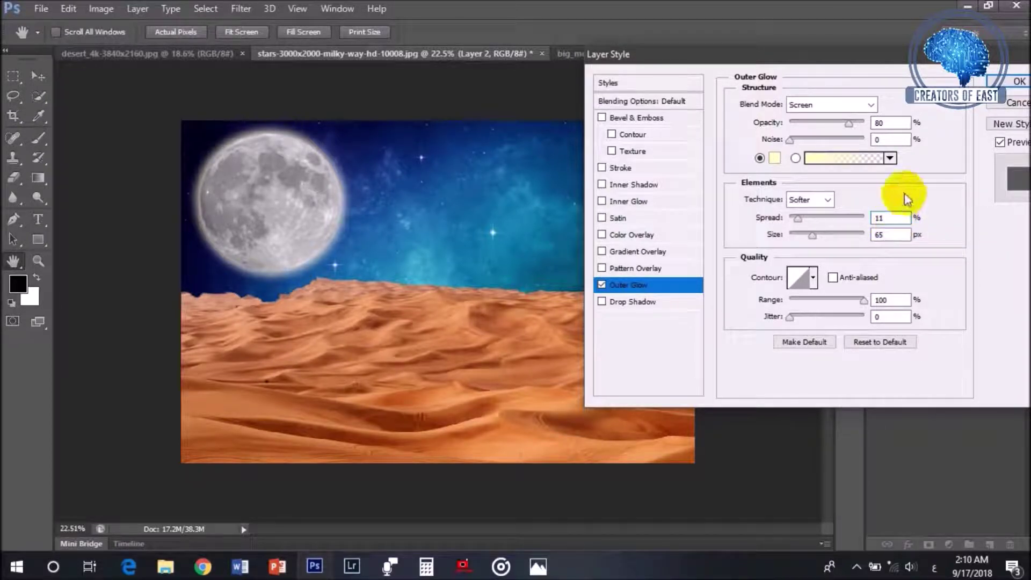
{"action": "left_click", "coordinate": [1008, 84]}
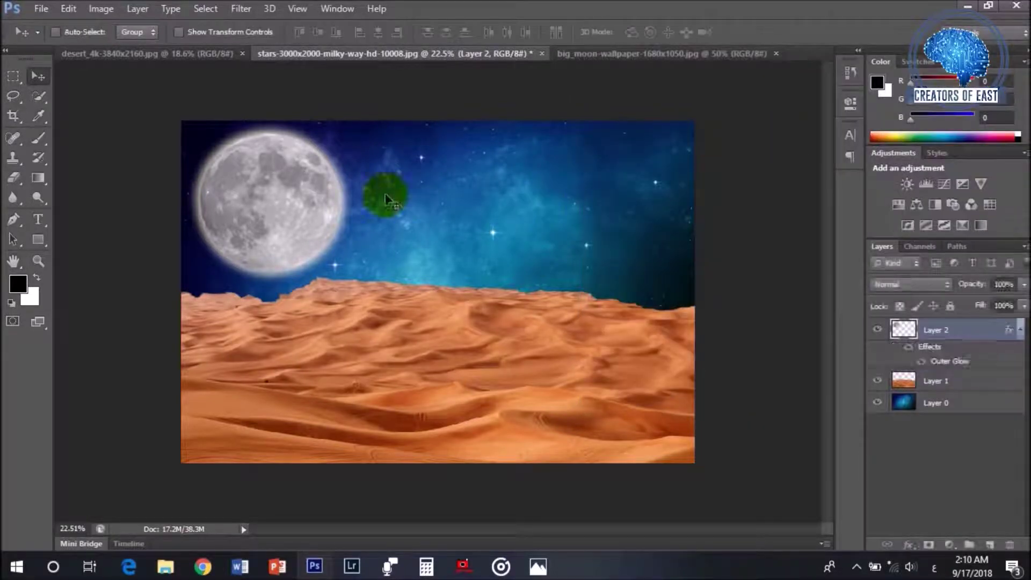
{"action": "left_click_drag", "start_coordinate": [299, 208], "coordinate": [299, 203]}
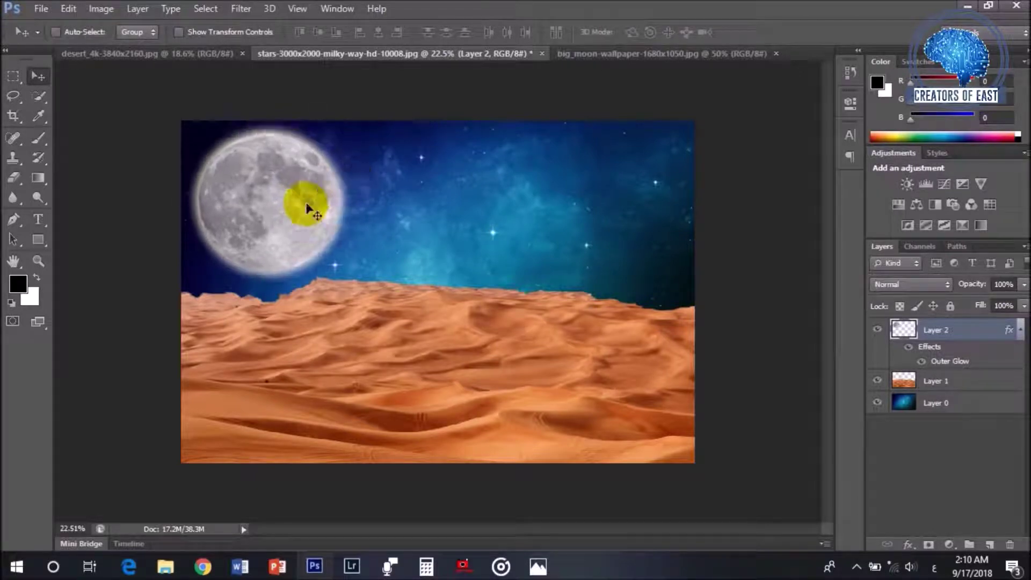
Step: Add a Brightness/Contrast adjustment layer above the dunes' Layer 1 with brightness -36 and contrast -29
{"action": "left_click", "coordinate": [937, 382]}
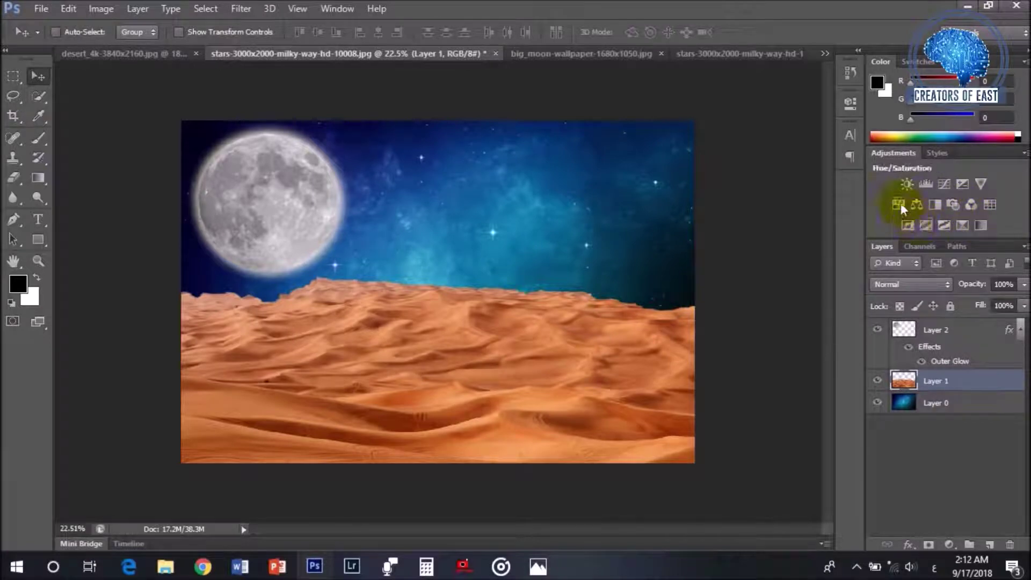
{"action": "left_click", "coordinate": [907, 186]}
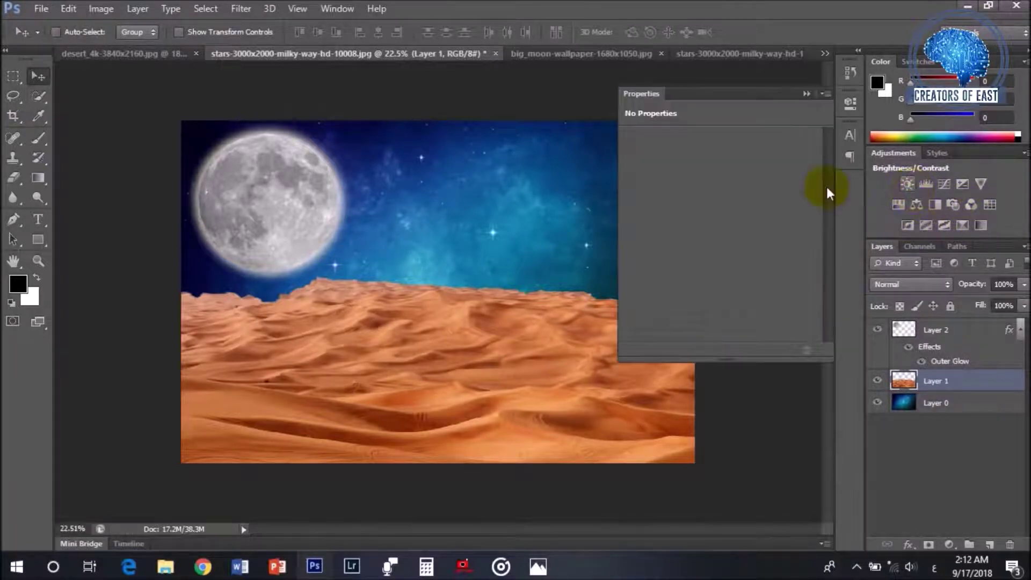
{"action": "left_click_drag", "start_coordinate": [718, 179], "coordinate": [677, 212]}
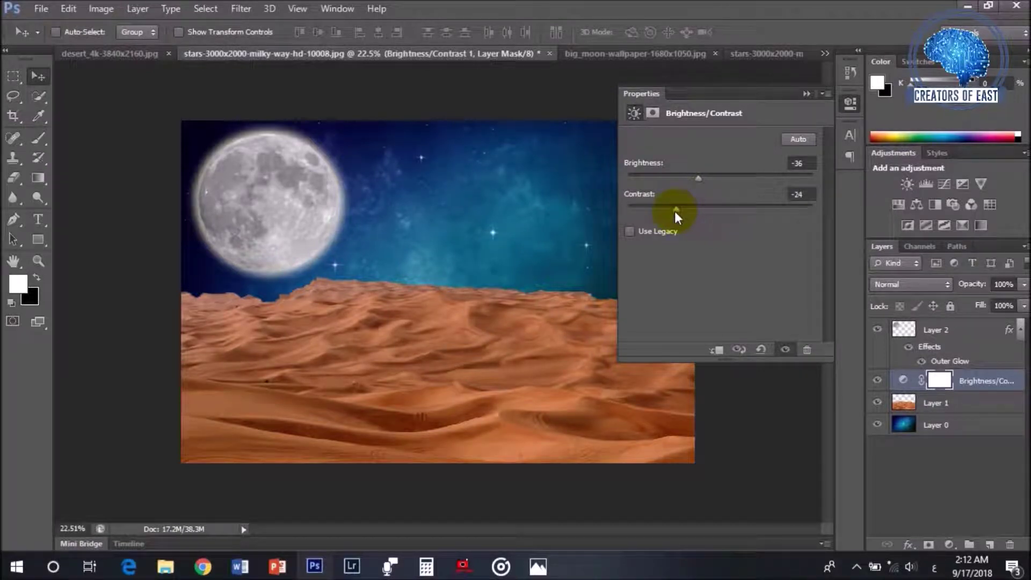
{"action": "left_click", "coordinate": [802, 94]}
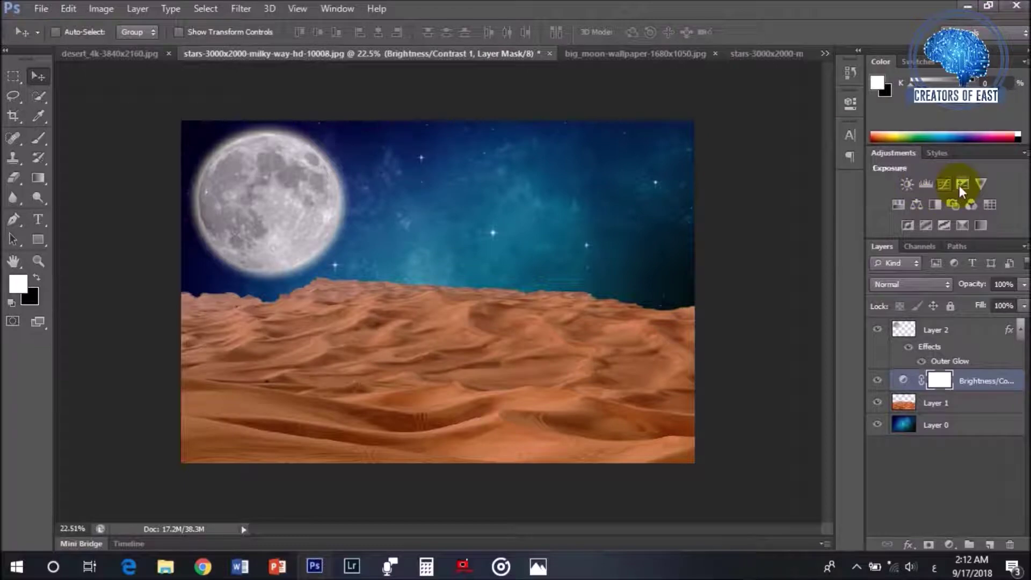
Step: Add a Vibrance adjustment layer above the Brightness/Contrast layer with vibrance about -27 and saturation -21
{"action": "left_click", "coordinate": [983, 186]}
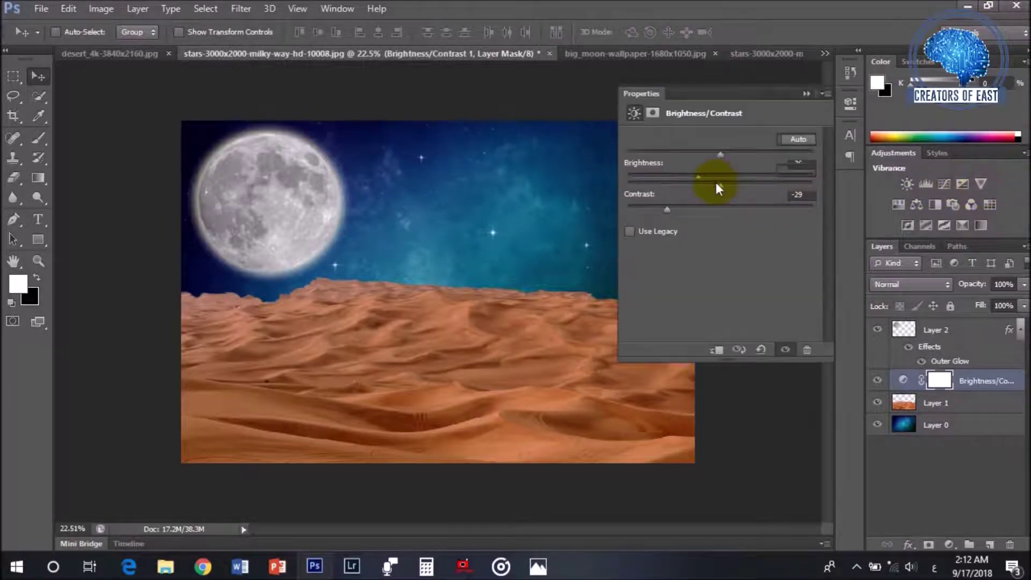
{"action": "left_click_drag", "start_coordinate": [720, 154], "coordinate": [686, 158]}
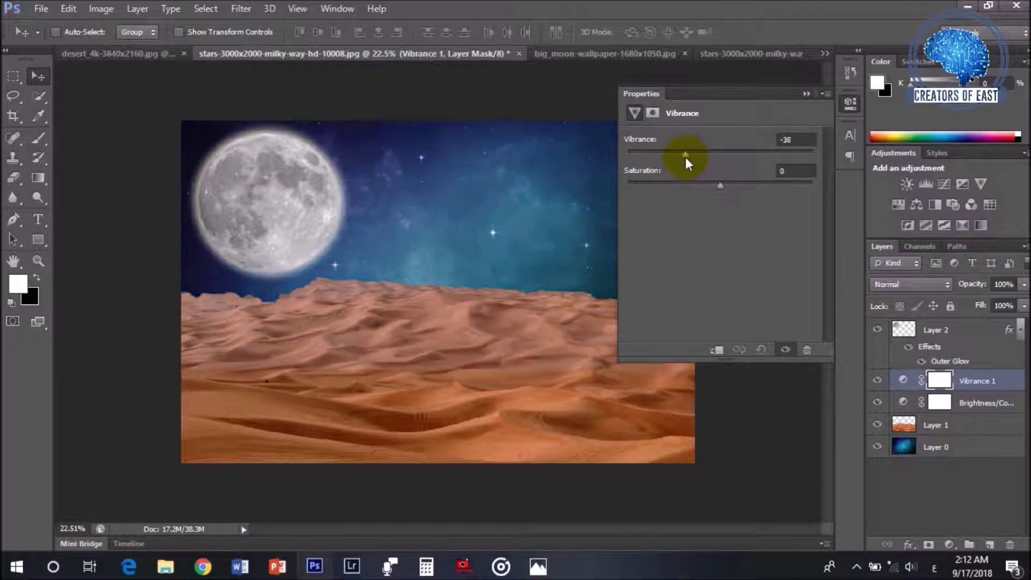
{"action": "left_click_drag", "start_coordinate": [719, 187], "coordinate": [689, 186]}
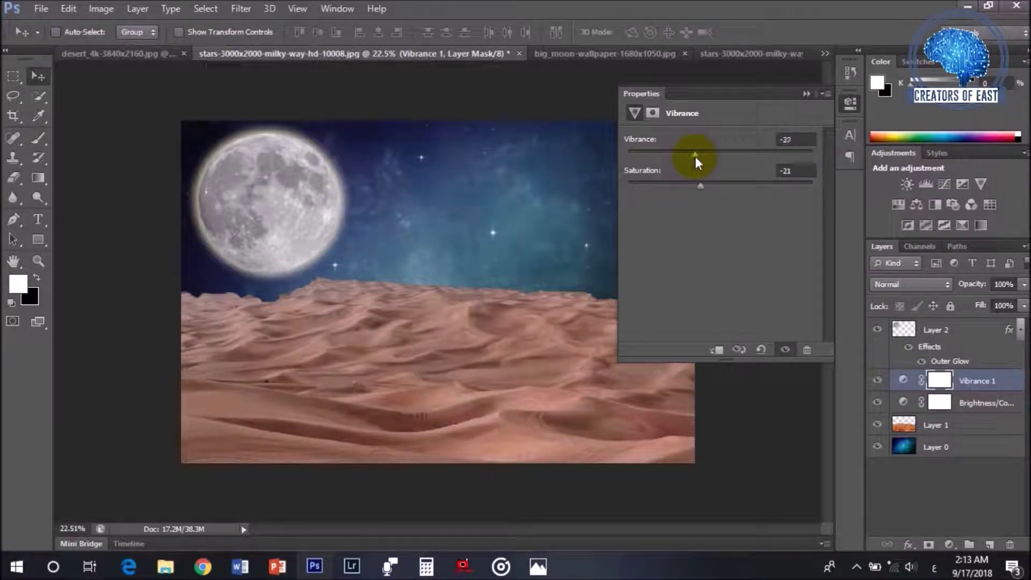
{"action": "left_click", "coordinate": [806, 94]}
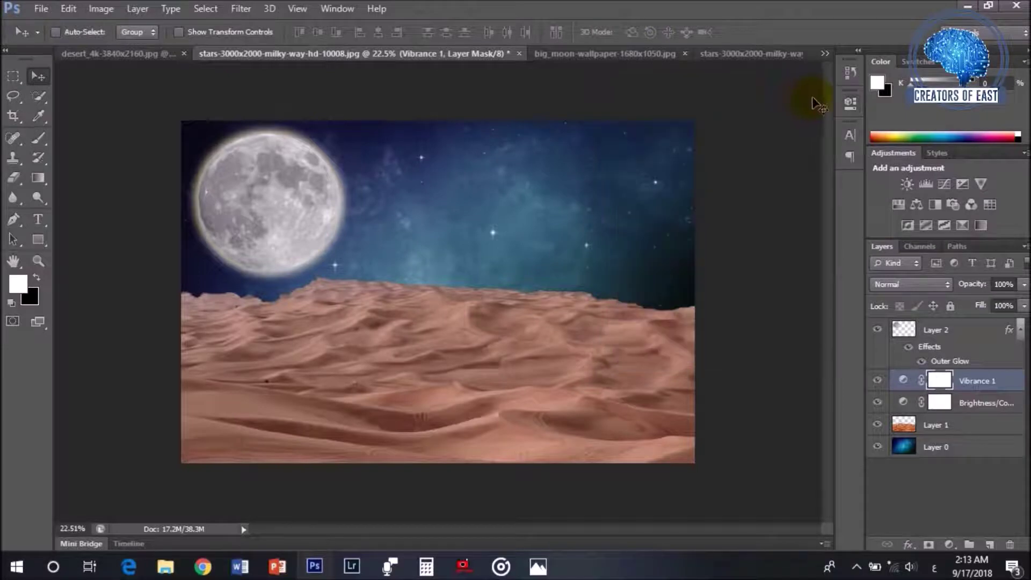
Step: Darken the far dunes along the horizon on Layer 1 with the Burn tool at Midtones range and 50% exposure
{"action": "left_click", "coordinate": [928, 427]}
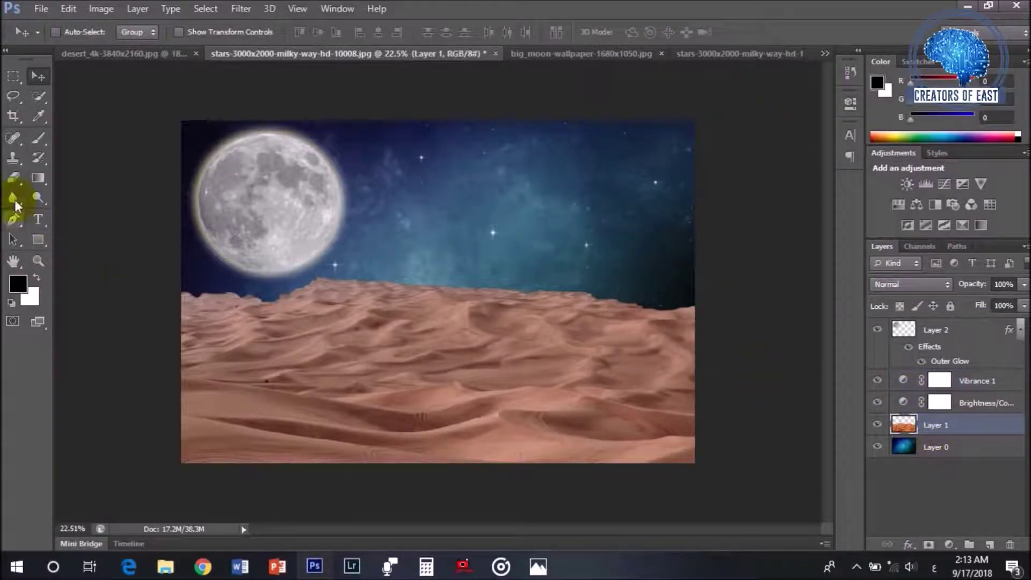
{"action": "left_click", "coordinate": [45, 197]}
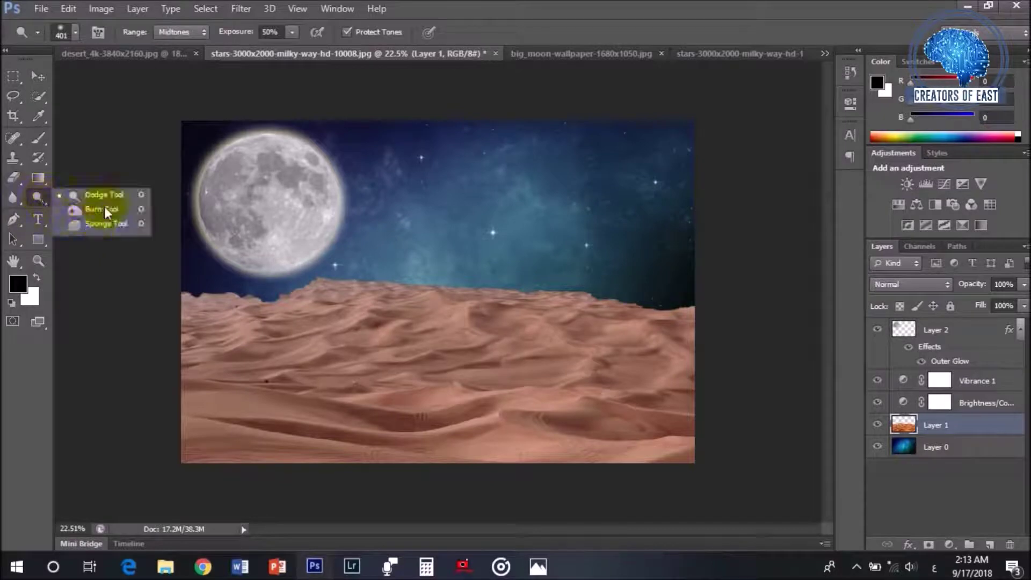
{"action": "left_click", "coordinate": [104, 209]}
{"action": "mouse_move", "coordinate": [201, 277]}
{"action": "left_mouse_down"}
{"action": "mouse_move", "coordinate": [451, 265]}
{"action": "mouse_move", "coordinate": [622, 279]}
{"action": "mouse_move", "coordinate": [695, 308]}
{"action": "mouse_move", "coordinate": [703, 297]}
{"action": "mouse_move", "coordinate": [685, 308]}
{"action": "mouse_move", "coordinate": [364, 299]}
{"action": "mouse_move", "coordinate": [217, 316]}
{"action": "mouse_move", "coordinate": [184, 306]}
{"action": "mouse_move", "coordinate": [188, 295]}
{"action": "mouse_move", "coordinate": [199, 325]}
{"action": "mouse_move", "coordinate": [203, 299]}
{"action": "mouse_move", "coordinate": [316, 295]}
{"action": "mouse_move", "coordinate": [564, 299]}
{"action": "mouse_move", "coordinate": [679, 324]}
{"action": "mouse_move", "coordinate": [723, 321]}
{"action": "mouse_move", "coordinate": [691, 321]}
{"action": "left_mouse_up"}
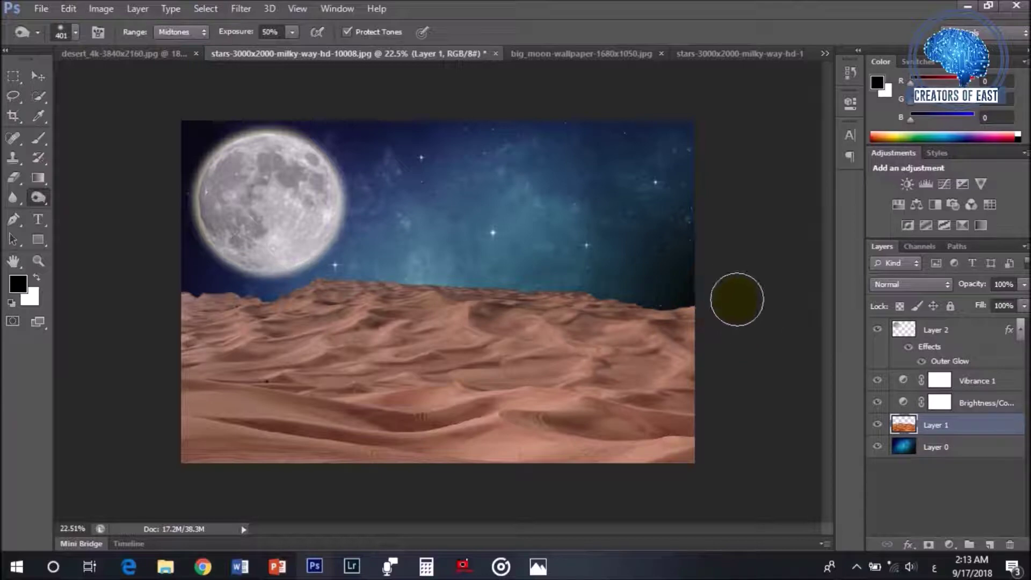
Step: Darken the starry sky on Layer 0 with the Burn tool, using a 1985 px brush at 50% exposure
{"action": "left_click", "coordinate": [928, 451]}
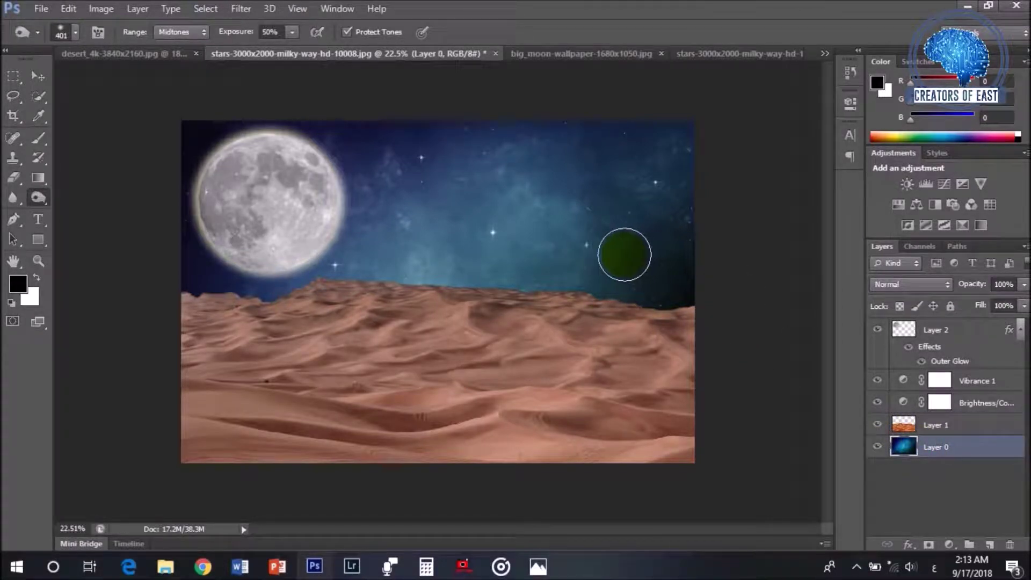
{"action": "right_click", "coordinate": [596, 228]}
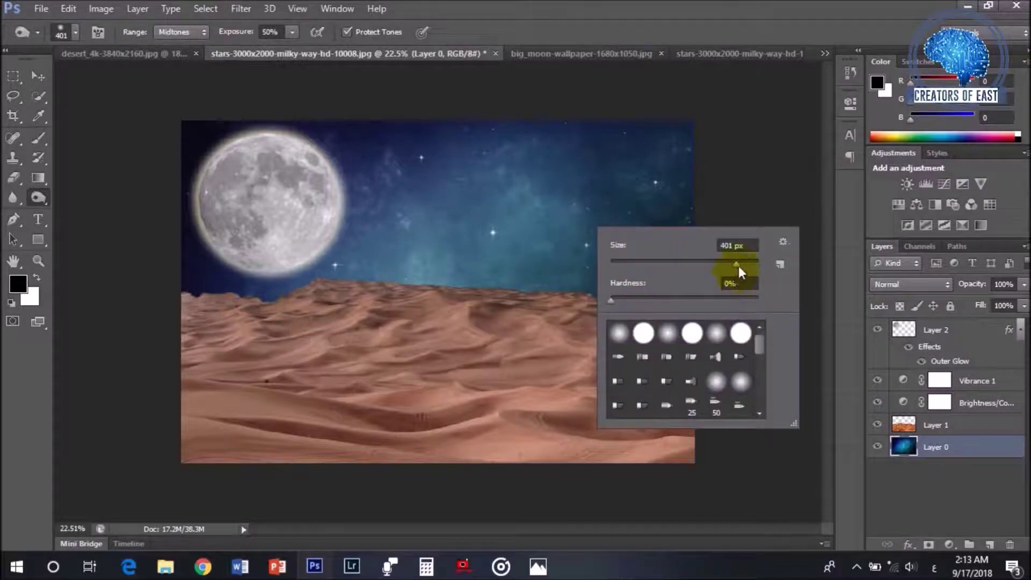
{"action": "left_click_drag", "start_coordinate": [748, 261], "coordinate": [748, 262]}
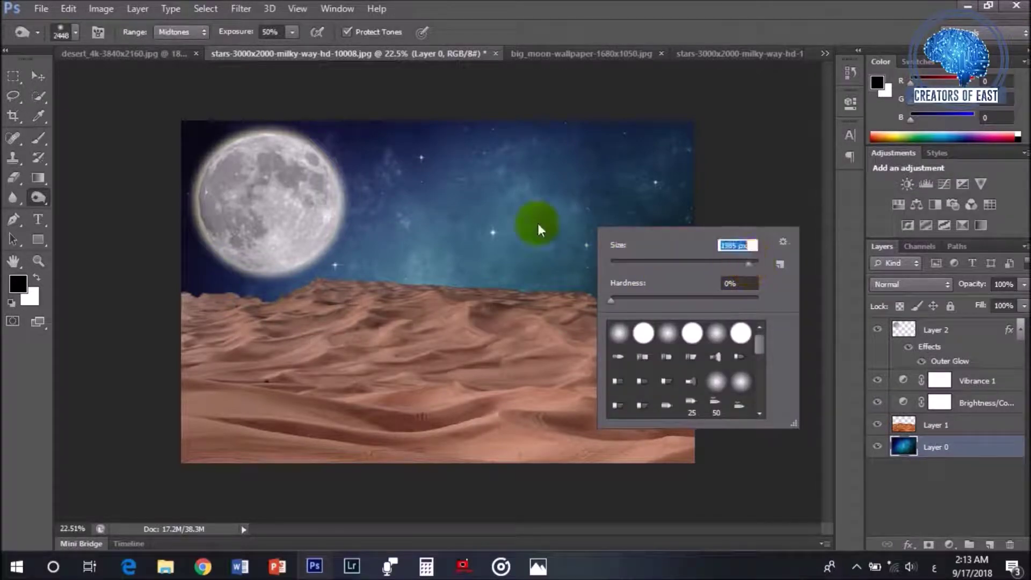
{"action": "left_click", "coordinate": [591, 207]}
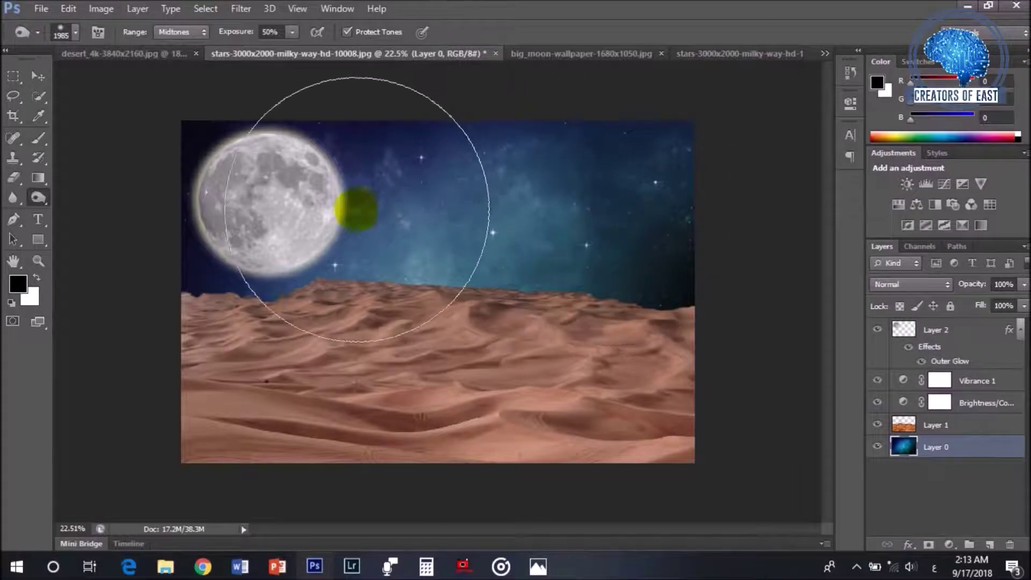
Step: Burn the sky beside the moon and above the middle of the horizon on Layer 0 with the 1985 px brush
{"action": "mouse_move", "coordinate": [392, 214]}
{"action": "left_mouse_down"}
{"action": "mouse_move", "coordinate": [249, 215]}
{"action": "mouse_move", "coordinate": [297, 203]}
{"action": "mouse_move", "coordinate": [283, 206]}
{"action": "left_mouse_up"}
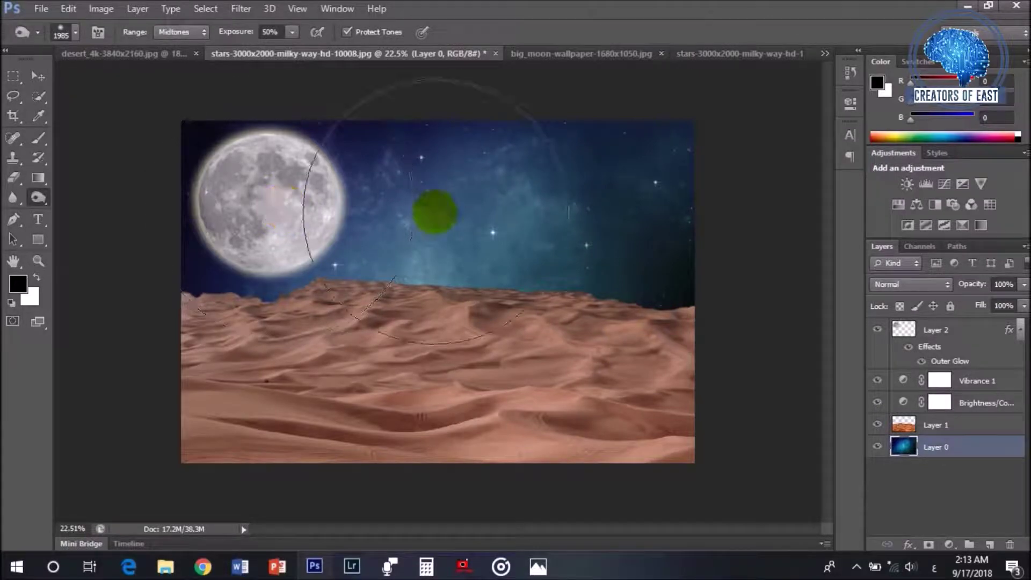
{"action": "left_click", "coordinate": [444, 202]}
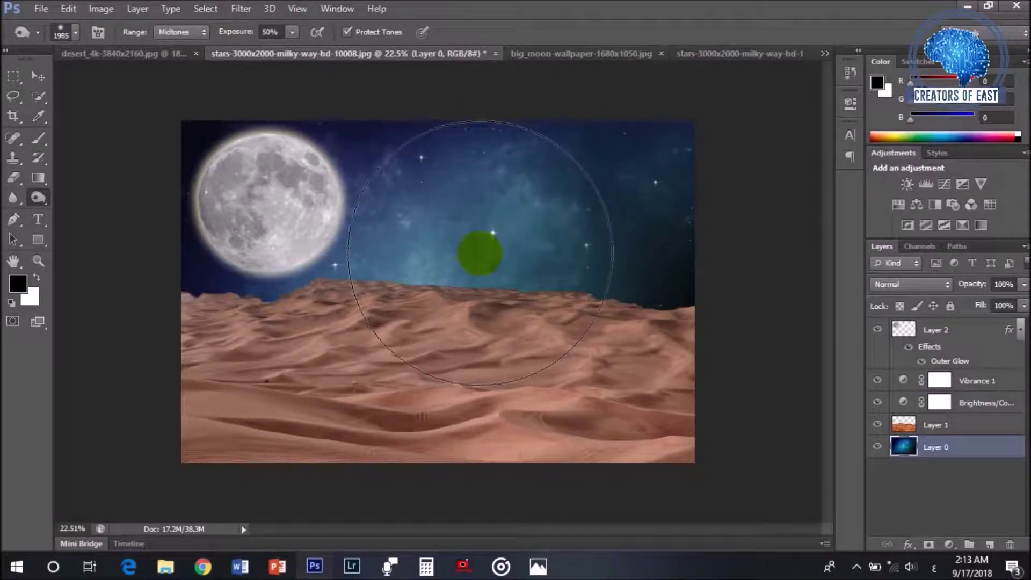
{"action": "mouse_move", "coordinate": [479, 253]}
{"action": "left_mouse_down"}
{"action": "mouse_move", "coordinate": [463, 224]}
{"action": "mouse_move", "coordinate": [564, 272]}
{"action": "mouse_move", "coordinate": [475, 290]}
{"action": "left_mouse_up"}
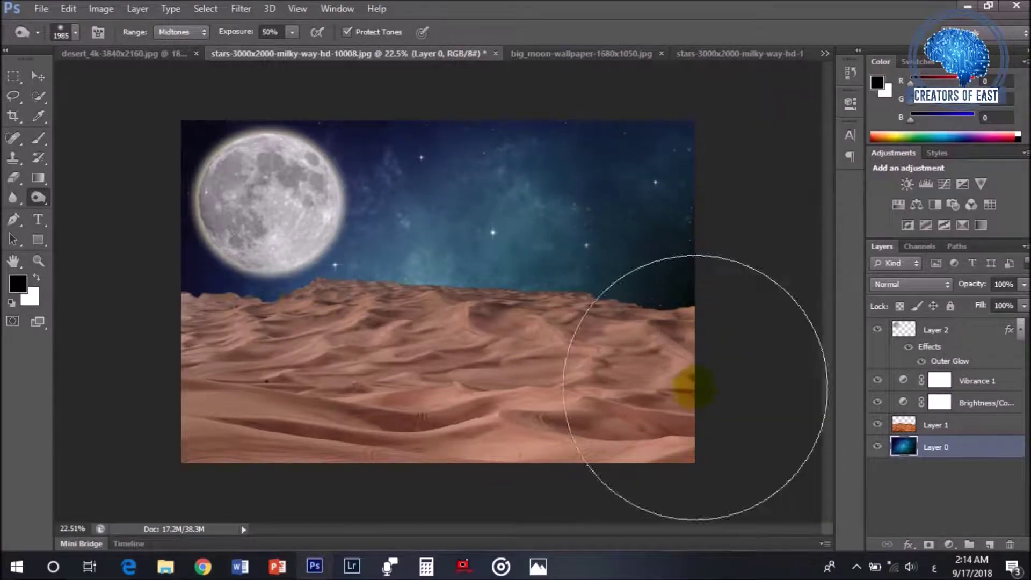
Step: Darken the foreground and middle dunes on Layer 1 with the Burn tool, using the 1985 px brush at Midtones range and 50% exposure
{"action": "left_click", "coordinate": [906, 427]}
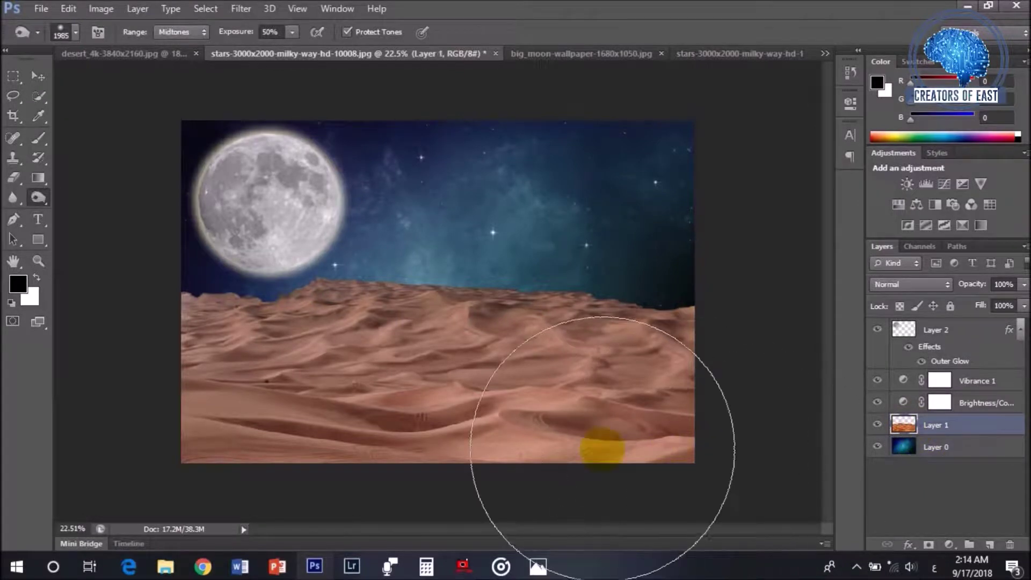
{"action": "left_click_drag", "start_coordinate": [636, 481], "coordinate": [304, 462]}
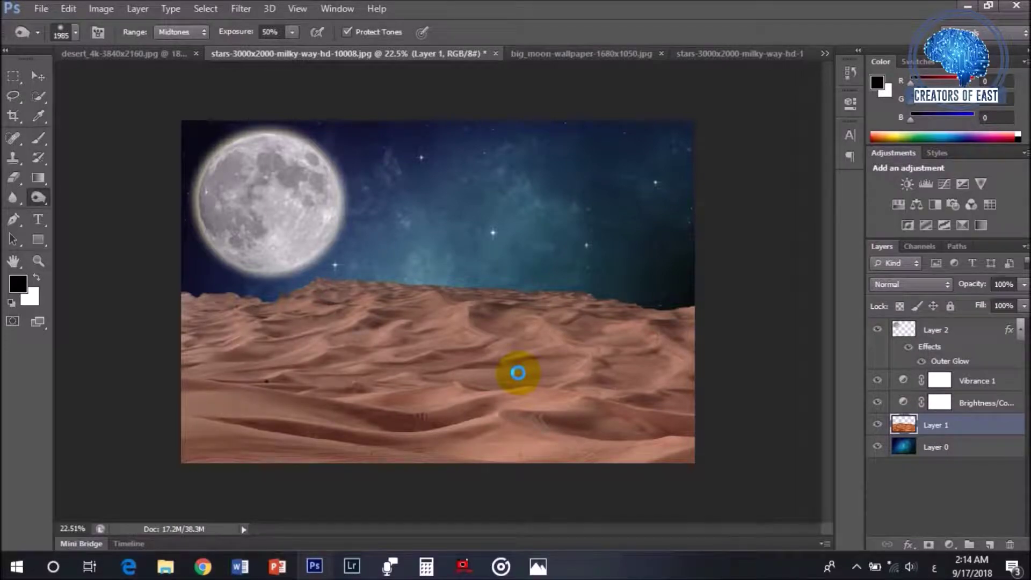
{"action": "mouse_move", "coordinate": [519, 373]}
{"action": "left_mouse_down"}
{"action": "mouse_move", "coordinate": [511, 421]}
{"action": "mouse_move", "coordinate": [559, 421]}
{"action": "mouse_move", "coordinate": [457, 432]}
{"action": "mouse_move", "coordinate": [350, 421]}
{"action": "mouse_move", "coordinate": [449, 352]}
{"action": "mouse_move", "coordinate": [422, 330]}
{"action": "left_mouse_up"}
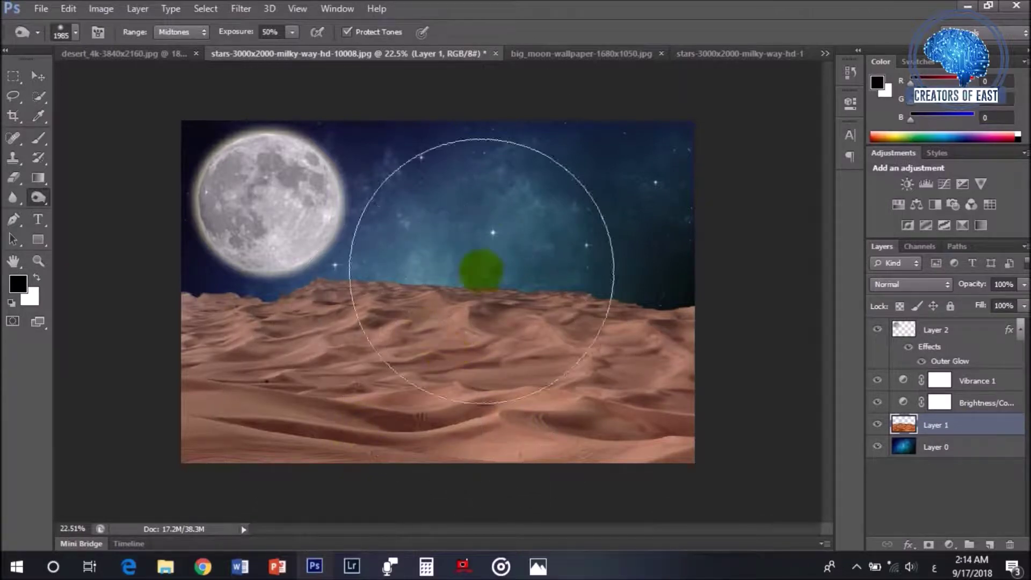
{"action": "left_click", "coordinate": [441, 286]}
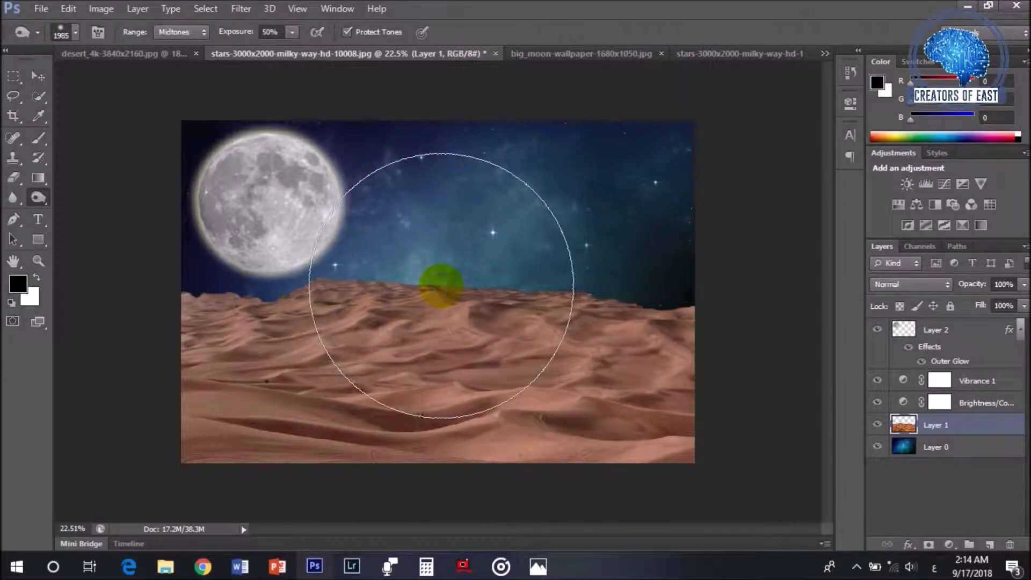
Step: Deepen the shadows of the dunes on Layer 1 with the Burn tool, using a soft 189 px brush
{"action": "right_click", "coordinate": [440, 287]}
{"action": "left_click_drag", "start_coordinate": [537, 321], "coordinate": [513, 320]}
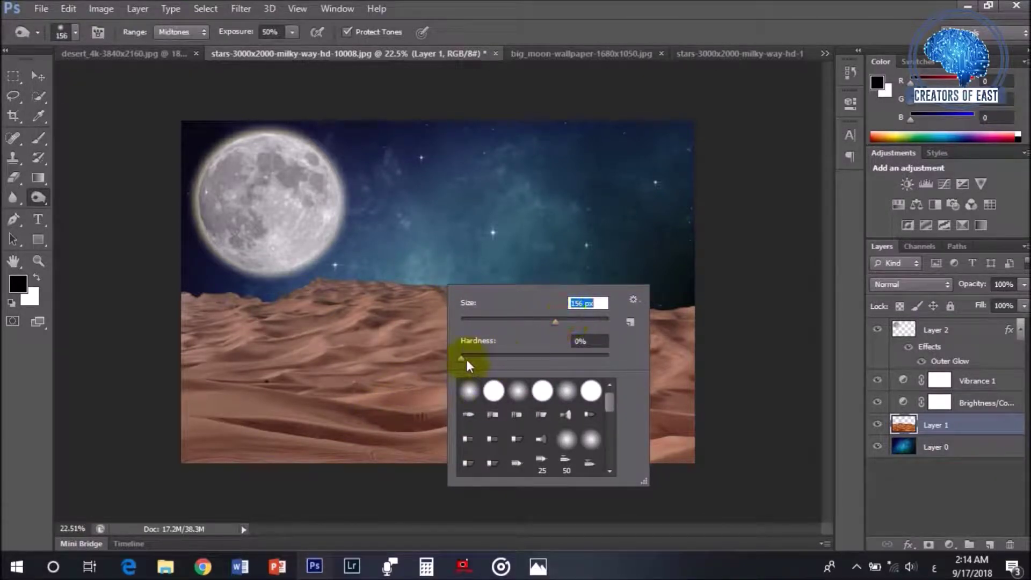
{"action": "left_click", "coordinate": [323, 421]}
{"action": "mouse_move", "coordinate": [238, 422]}
{"action": "left_mouse_down"}
{"action": "mouse_move", "coordinate": [322, 399]}
{"action": "mouse_move", "coordinate": [564, 413]}
{"action": "mouse_move", "coordinate": [588, 422]}
{"action": "mouse_move", "coordinate": [477, 435]}
{"action": "mouse_move", "coordinate": [644, 445]}
{"action": "mouse_move", "coordinate": [678, 437]}
{"action": "mouse_move", "coordinate": [528, 451]}
{"action": "mouse_move", "coordinate": [418, 431]}
{"action": "mouse_move", "coordinate": [433, 377]}
{"action": "mouse_move", "coordinate": [689, 355]}
{"action": "mouse_move", "coordinate": [585, 327]}
{"action": "mouse_move", "coordinate": [589, 337]}
{"action": "mouse_move", "coordinate": [330, 315]}
{"action": "mouse_move", "coordinate": [275, 348]}
{"action": "mouse_move", "coordinate": [232, 276]}
{"action": "mouse_move", "coordinate": [254, 291]}
{"action": "mouse_move", "coordinate": [186, 298]}
{"action": "mouse_move", "coordinate": [341, 304]}
{"action": "mouse_move", "coordinate": [538, 280]}
{"action": "mouse_move", "coordinate": [634, 294]}
{"action": "mouse_move", "coordinate": [643, 315]}
{"action": "mouse_move", "coordinate": [704, 324]}
{"action": "mouse_move", "coordinate": [658, 317]}
{"action": "left_mouse_up"}
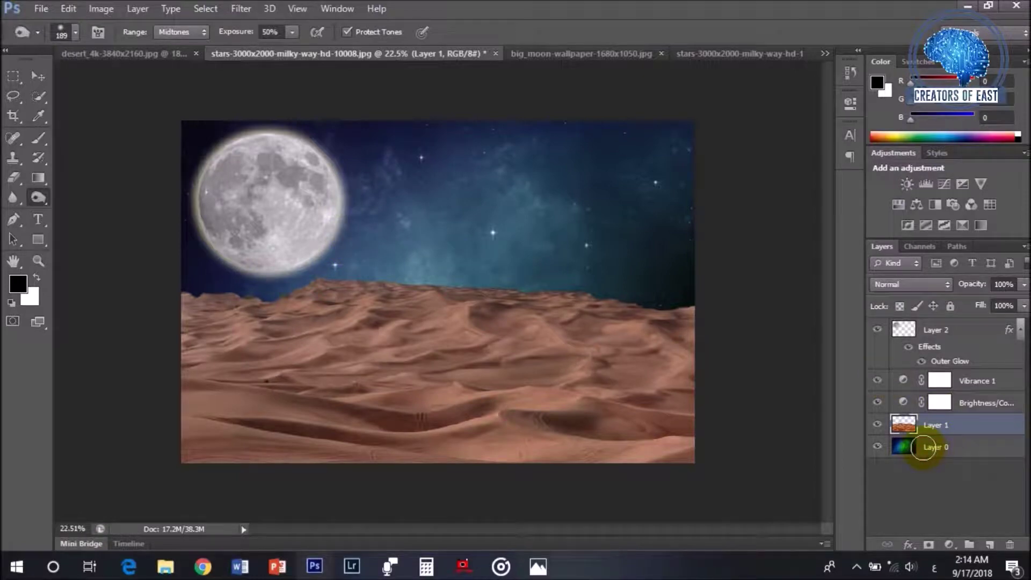
Step: Burn the sky just above the dune horizon and its remaining bright areas on Layer 0 with the 189 px brush
{"action": "left_click", "coordinate": [928, 450]}
{"action": "mouse_move", "coordinate": [688, 305]}
{"action": "left_mouse_down"}
{"action": "mouse_move", "coordinate": [499, 280]}
{"action": "mouse_move", "coordinate": [191, 298]}
{"action": "mouse_move", "coordinate": [433, 282]}
{"action": "mouse_move", "coordinate": [379, 275]}
{"action": "mouse_move", "coordinate": [694, 312]}
{"action": "mouse_move", "coordinate": [719, 303]}
{"action": "mouse_move", "coordinate": [708, 319]}
{"action": "mouse_move", "coordinate": [682, 323]}
{"action": "mouse_move", "coordinate": [430, 283]}
{"action": "mouse_move", "coordinate": [452, 278]}
{"action": "mouse_move", "coordinate": [364, 284]}
{"action": "mouse_move", "coordinate": [546, 300]}
{"action": "mouse_move", "coordinate": [296, 278]}
{"action": "mouse_move", "coordinate": [197, 304]}
{"action": "mouse_move", "coordinate": [219, 322]}
{"action": "mouse_move", "coordinate": [460, 271]}
{"action": "mouse_move", "coordinate": [648, 301]}
{"action": "left_mouse_up"}
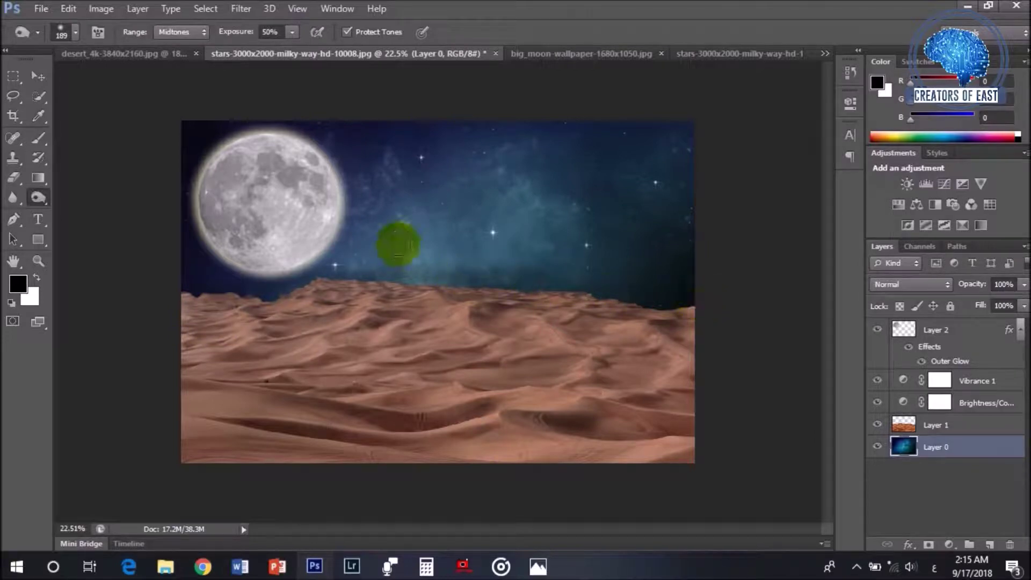
{"action": "mouse_move", "coordinate": [406, 247]}
{"action": "left_mouse_down"}
{"action": "mouse_move", "coordinate": [396, 236]}
{"action": "mouse_move", "coordinate": [341, 260]}
{"action": "mouse_move", "coordinate": [403, 249]}
{"action": "mouse_move", "coordinate": [709, 293]}
{"action": "left_mouse_up"}
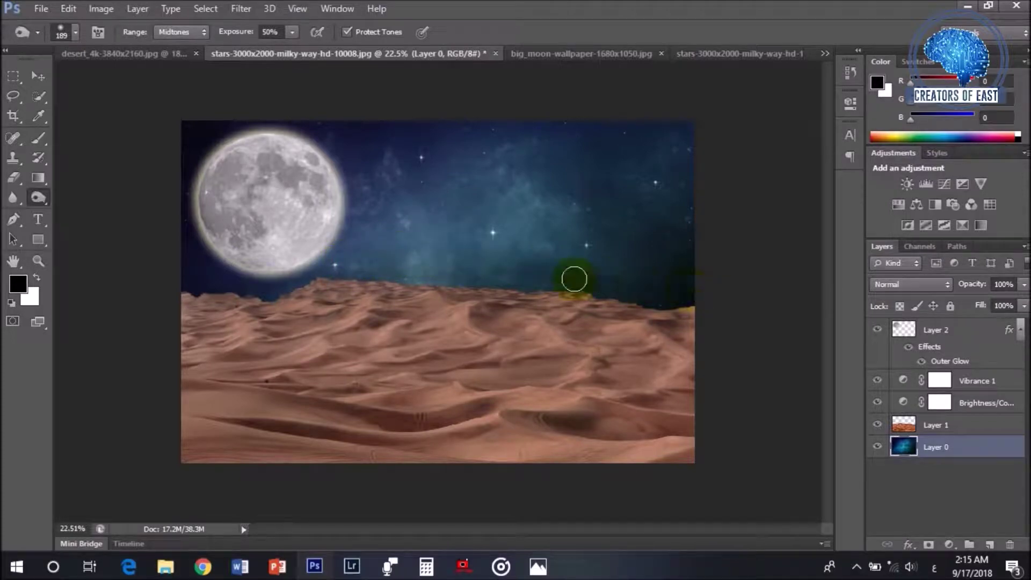
{"action": "mouse_move", "coordinate": [626, 256]}
{"action": "left_mouse_down"}
{"action": "mouse_move", "coordinate": [657, 247]}
{"action": "mouse_move", "coordinate": [426, 237]}
{"action": "mouse_move", "coordinate": [718, 264]}
{"action": "mouse_move", "coordinate": [533, 225]}
{"action": "mouse_move", "coordinate": [449, 222]}
{"action": "mouse_move", "coordinate": [435, 205]}
{"action": "mouse_move", "coordinate": [646, 217]}
{"action": "mouse_move", "coordinate": [673, 203]}
{"action": "mouse_move", "coordinate": [574, 198]}
{"action": "mouse_move", "coordinate": [474, 209]}
{"action": "mouse_move", "coordinate": [628, 200]}
{"action": "mouse_move", "coordinate": [601, 184]}
{"action": "mouse_move", "coordinate": [487, 200]}
{"action": "mouse_move", "coordinate": [664, 228]}
{"action": "mouse_move", "coordinate": [692, 208]}
{"action": "mouse_move", "coordinate": [448, 201]}
{"action": "mouse_move", "coordinate": [661, 184]}
{"action": "mouse_move", "coordinate": [626, 154]}
{"action": "mouse_move", "coordinate": [354, 144]}
{"action": "mouse_move", "coordinate": [520, 151]}
{"action": "mouse_move", "coordinate": [527, 130]}
{"action": "mouse_move", "coordinate": [328, 172]}
{"action": "mouse_move", "coordinate": [219, 148]}
{"action": "mouse_move", "coordinate": [215, 167]}
{"action": "mouse_move", "coordinate": [221, 135]}
{"action": "mouse_move", "coordinate": [210, 120]}
{"action": "mouse_move", "coordinate": [487, 215]}
{"action": "mouse_move", "coordinate": [479, 222]}
{"action": "mouse_move", "coordinate": [420, 203]}
{"action": "mouse_move", "coordinate": [600, 177]}
{"action": "mouse_move", "coordinate": [649, 155]}
{"action": "mouse_move", "coordinate": [669, 161]}
{"action": "mouse_move", "coordinate": [648, 157]}
{"action": "mouse_move", "coordinate": [675, 145]}
{"action": "mouse_move", "coordinate": [610, 208]}
{"action": "mouse_move", "coordinate": [489, 238]}
{"action": "mouse_move", "coordinate": [385, 233]}
{"action": "mouse_move", "coordinate": [352, 180]}
{"action": "mouse_move", "coordinate": [322, 159]}
{"action": "mouse_move", "coordinate": [433, 276]}
{"action": "left_mouse_up"}
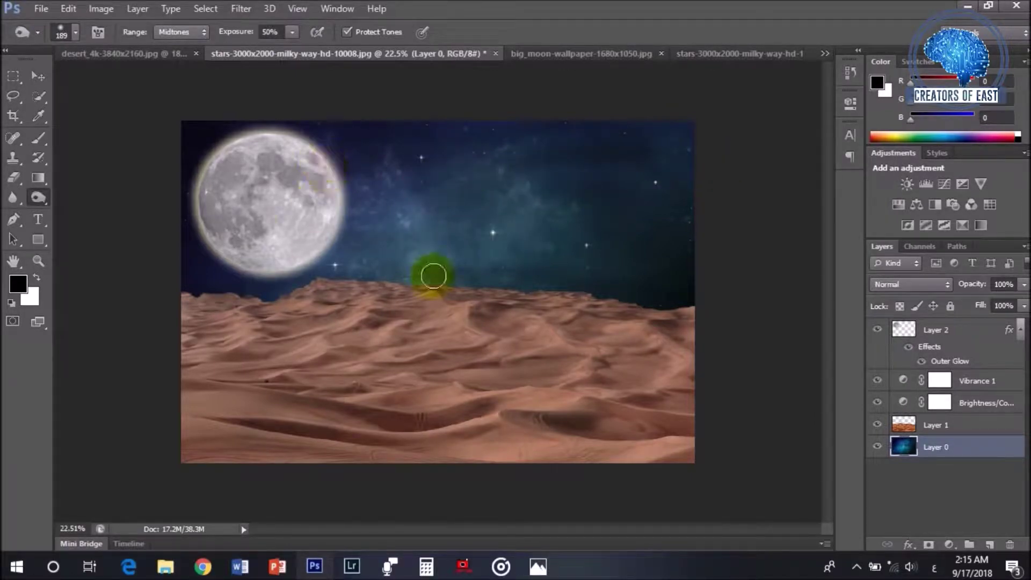
Step: Try to move the dunes on Layer 1 slightly upward over the sky
{"action": "left_click", "coordinate": [934, 427]}
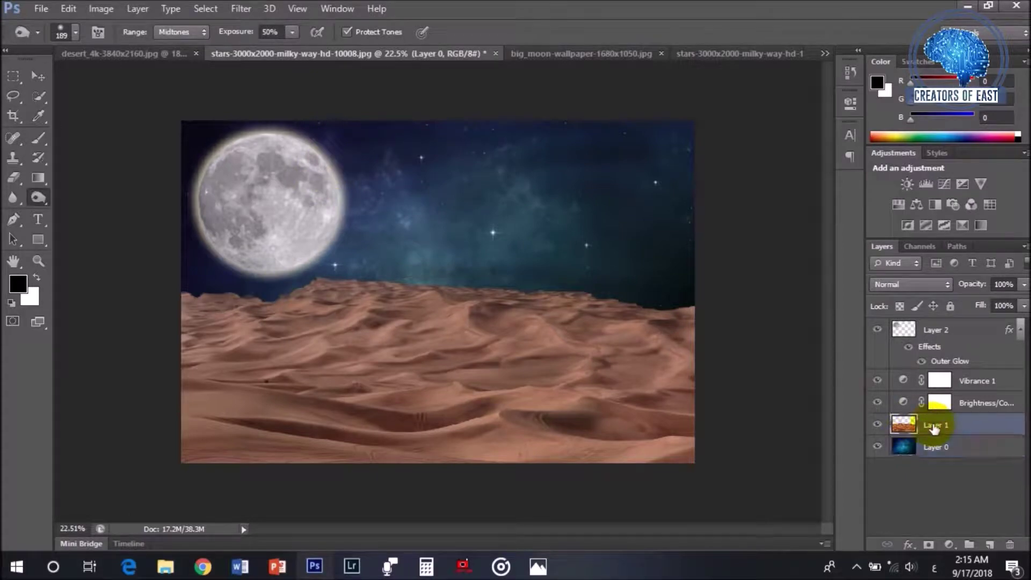
{"action": "left_click", "coordinate": [33, 76]}
{"action": "left_click", "coordinate": [443, 361]}
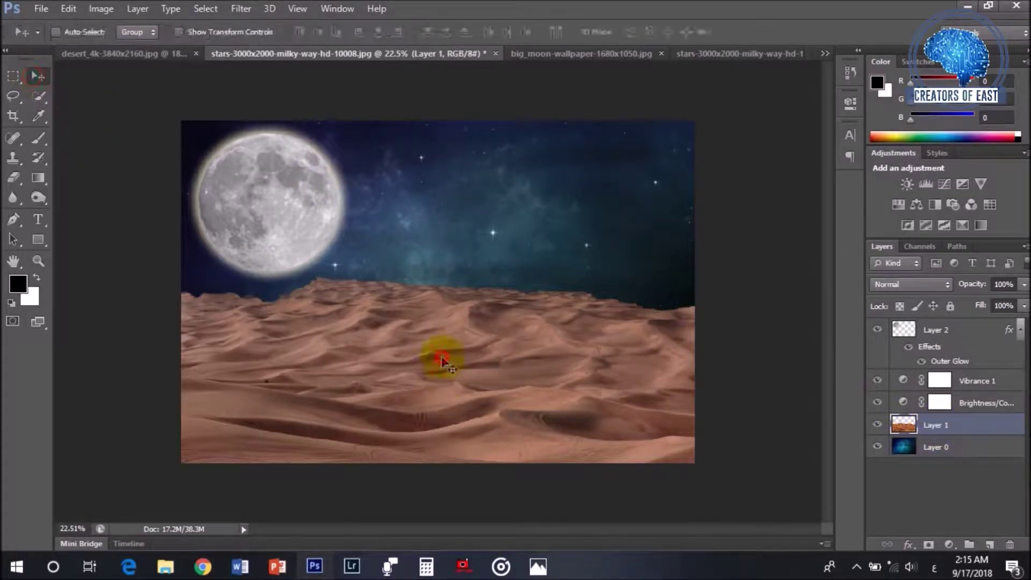
{"action": "left_click_drag", "start_coordinate": [444, 364], "coordinate": [435, 343]}
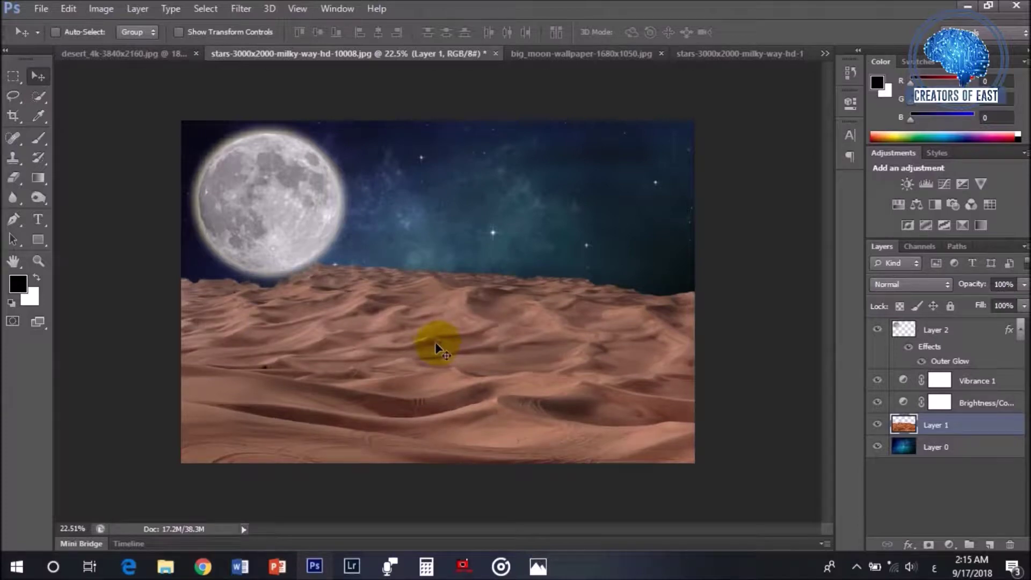
Step: Select the Smudge tool
{"action": "left_click", "coordinate": [14, 198]}
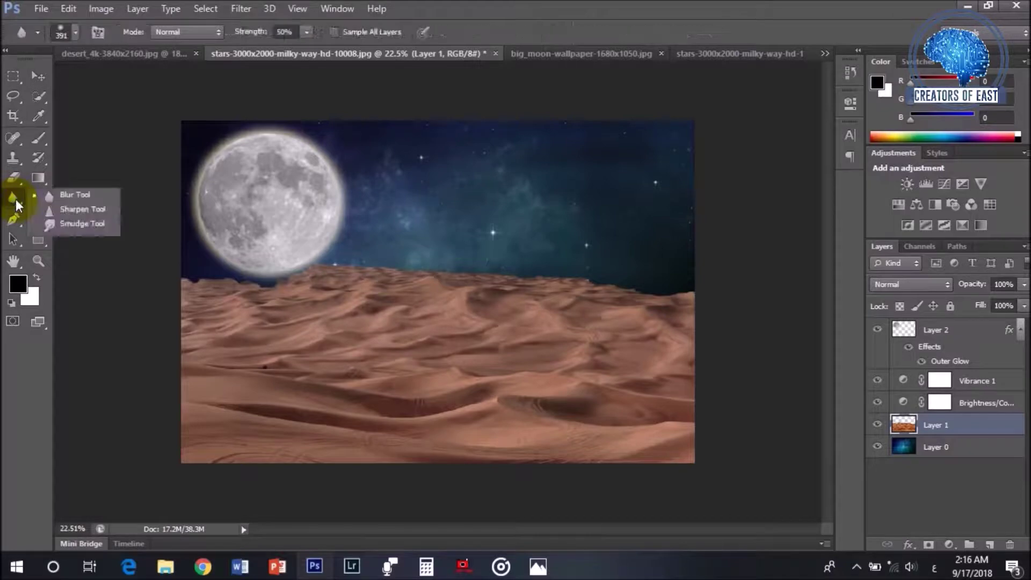
{"action": "left_click", "coordinate": [85, 224]}
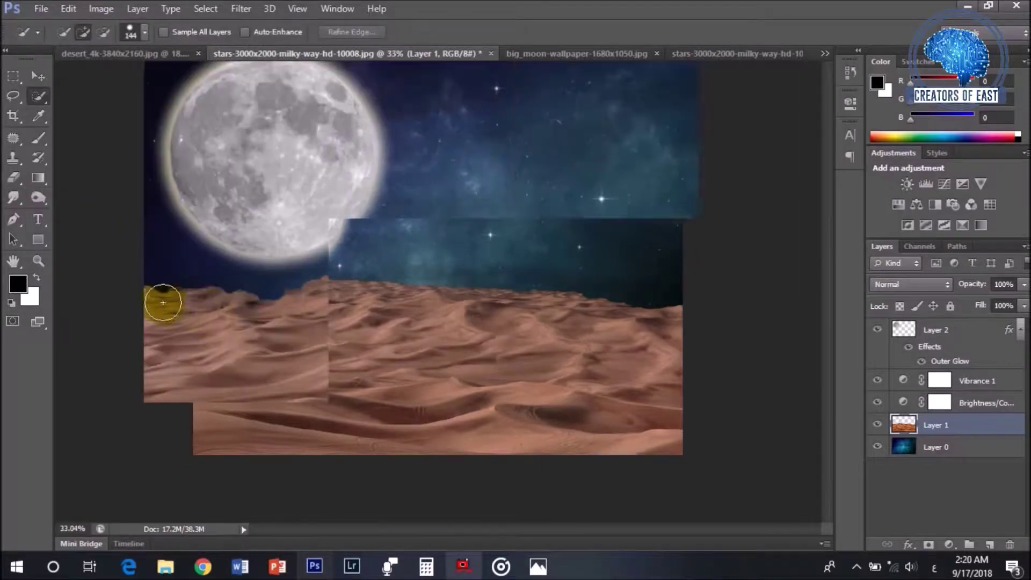
Step: Retouch the dune ridge along both ends of the horizon on Layer 1 with the Clone Stamp tool, using a 54 px brush
{"action": "scroll", "coordinate": [163, 302], "scroll_direction": "up", "scroll_amount": 2}
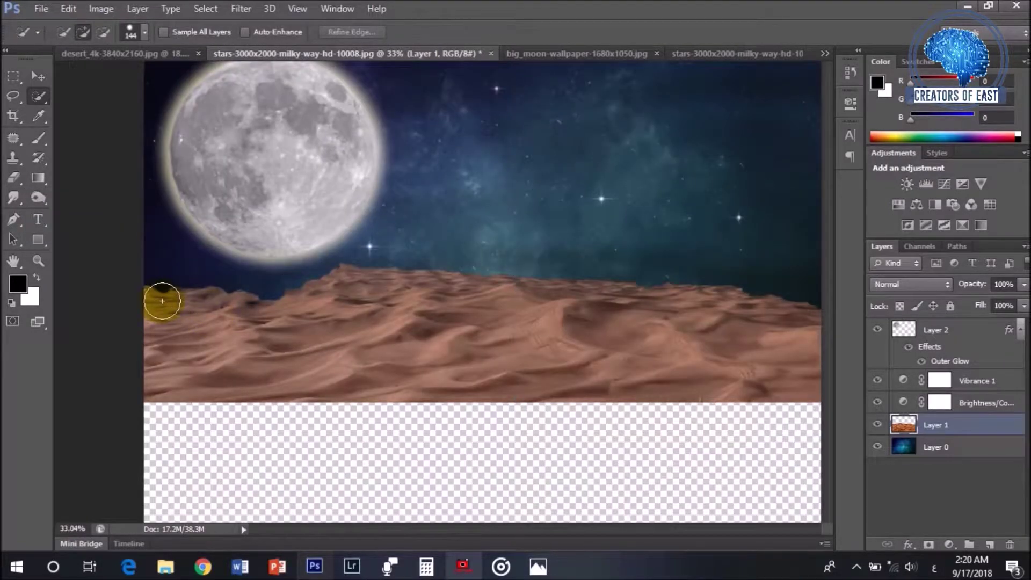
{"action": "scroll", "coordinate": [155, 301], "scroll_direction": "up", "scroll_amount": 1}
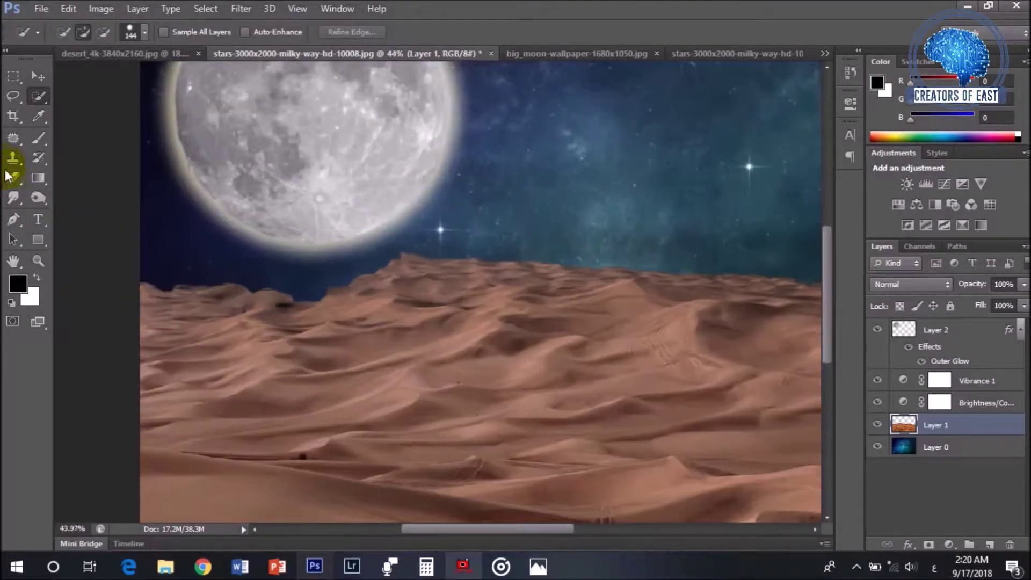
{"action": "left_click", "coordinate": [13, 157]}
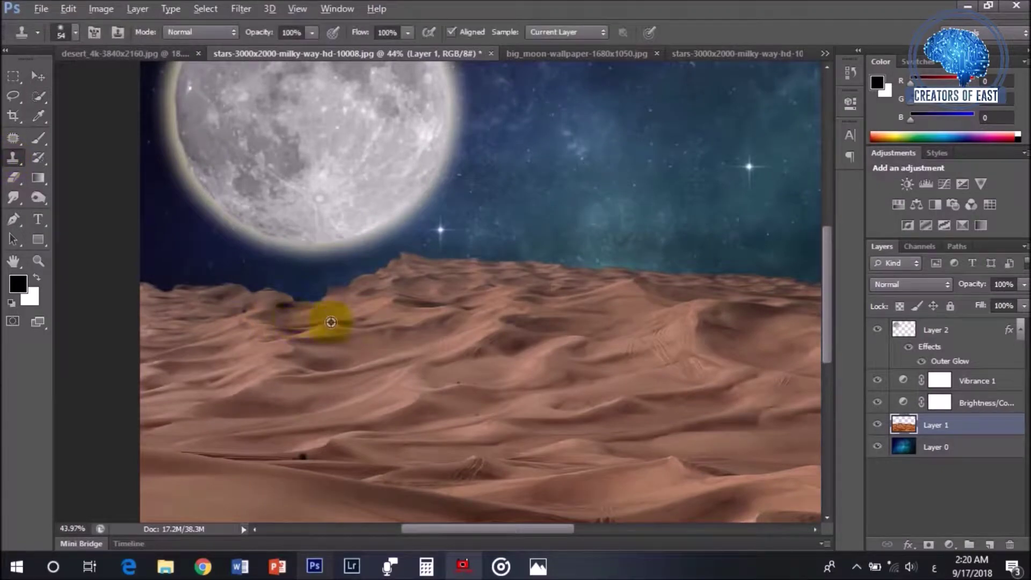
{"action": "left_click_drag", "start_coordinate": [323, 298], "coordinate": [166, 308]}
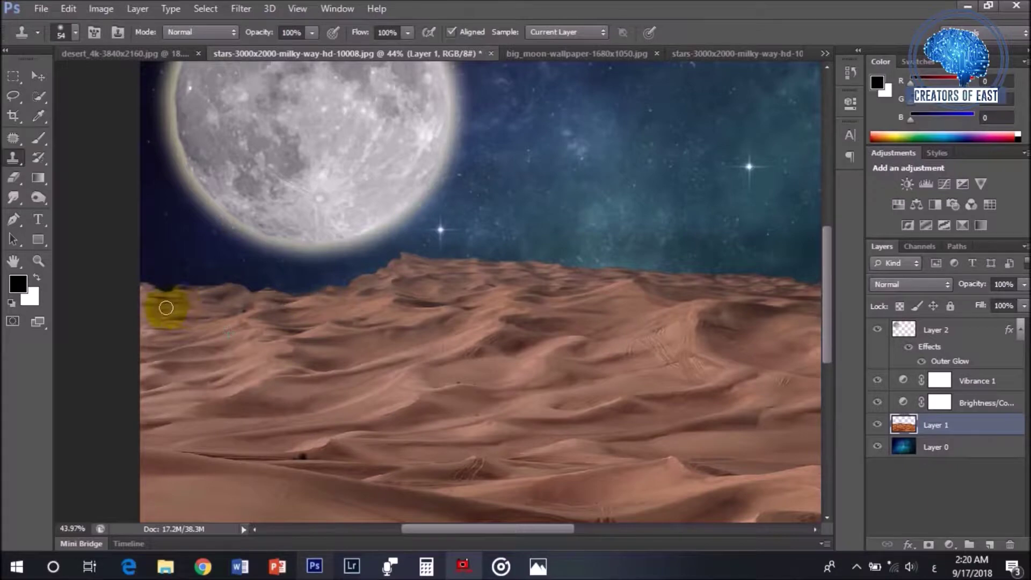
{"action": "mouse_move", "coordinate": [184, 293]}
{"action": "left_mouse_down"}
{"action": "mouse_move", "coordinate": [350, 327]}
{"action": "mouse_move", "coordinate": [395, 290]}
{"action": "mouse_move", "coordinate": [400, 260]}
{"action": "mouse_move", "coordinate": [369, 273]}
{"action": "mouse_move", "coordinate": [361, 303]}
{"action": "mouse_move", "coordinate": [405, 362]}
{"action": "mouse_move", "coordinate": [479, 521]}
{"action": "mouse_move", "coordinate": [589, 530]}
{"action": "left_mouse_up"}
{"action": "mouse_move", "coordinate": [572, 394]}
{"action": "left_mouse_down"}
{"action": "mouse_move", "coordinate": [496, 283]}
{"action": "mouse_move", "coordinate": [626, 334]}
{"action": "left_mouse_up"}
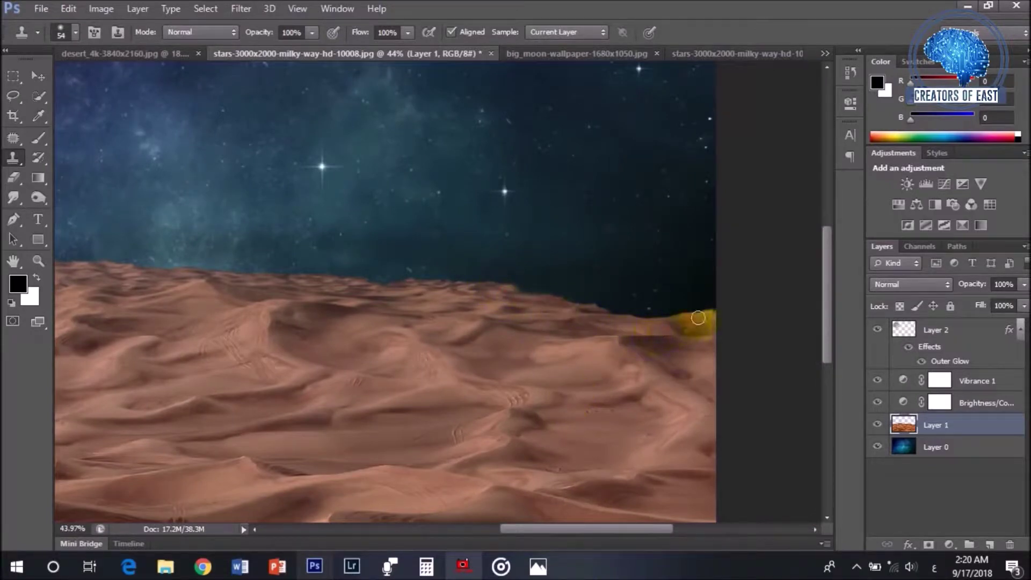
{"action": "scroll", "coordinate": [221, 334], "scroll_direction": "down", "scroll_amount": 5}
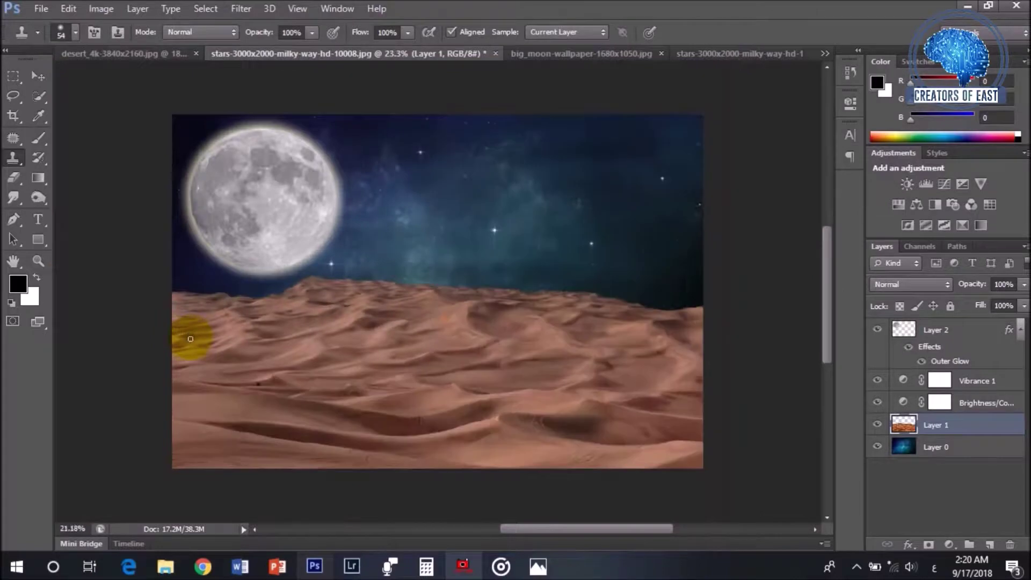
{"action": "scroll", "coordinate": [376, 377], "scroll_direction": "up", "scroll_amount": 1}
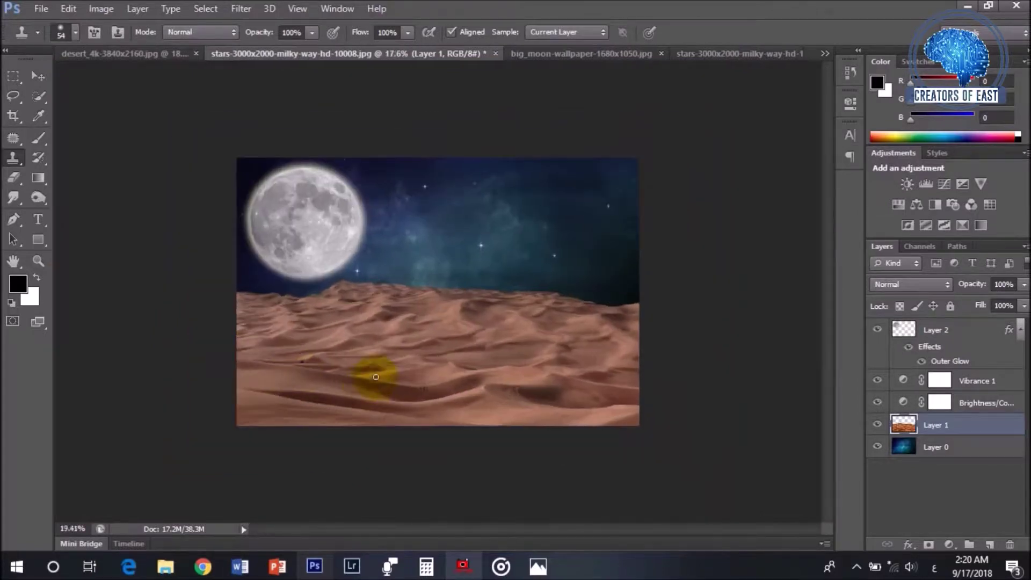
{"action": "scroll", "coordinate": [376, 377], "scroll_direction": "up", "scroll_amount": 1}
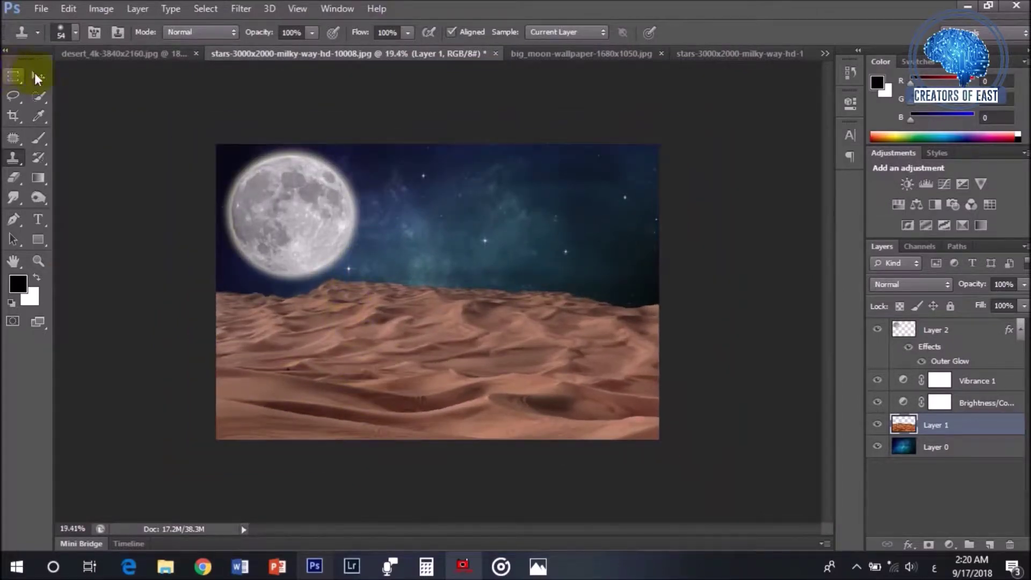
Step: Open the logo image Picture2.png from the Desktop
{"action": "left_click", "coordinate": [37, 76]}
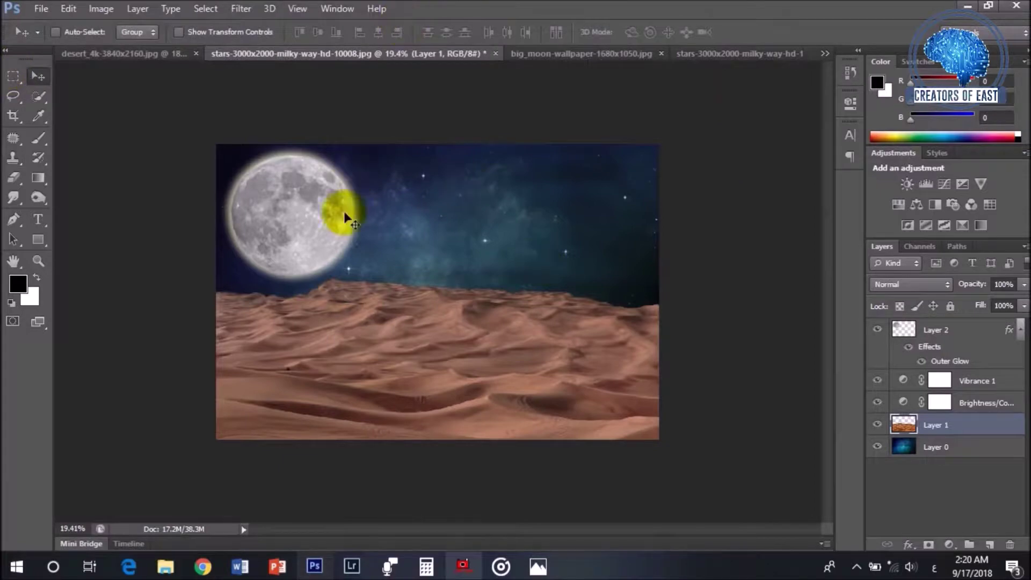
{"action": "scroll", "coordinate": [338, 228], "scroll_direction": "up", "scroll_amount": 1}
{"action": "left_click", "coordinate": [42, 8]}
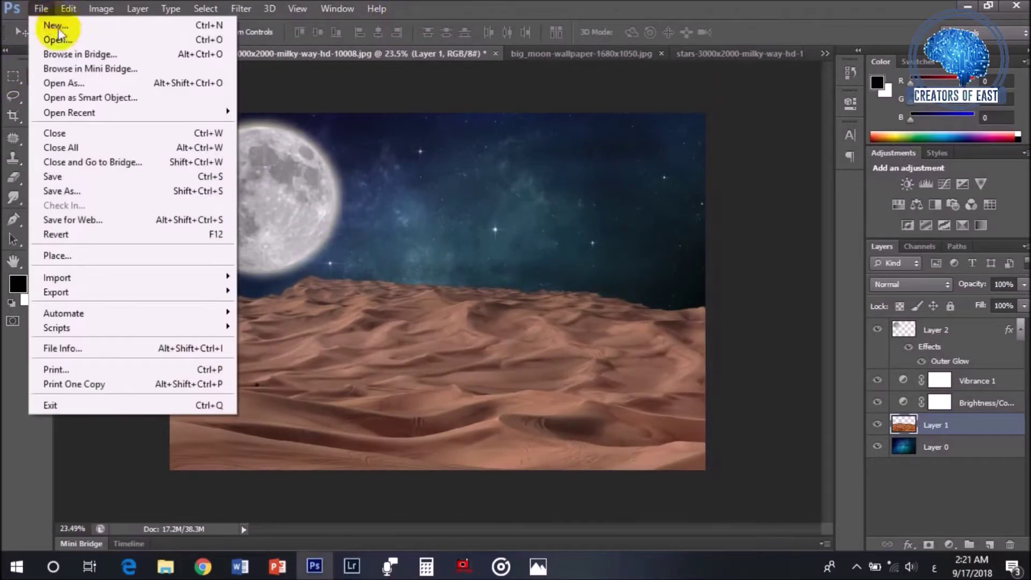
{"action": "left_click", "coordinate": [65, 38]}
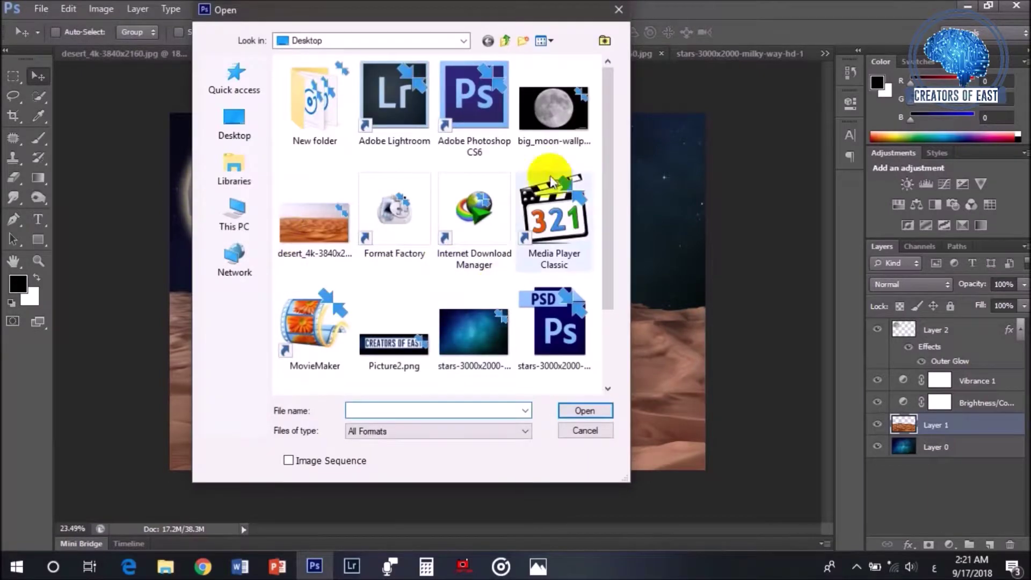
{"action": "scroll", "coordinate": [327, 237], "scroll_direction": "down", "scroll_amount": 2}
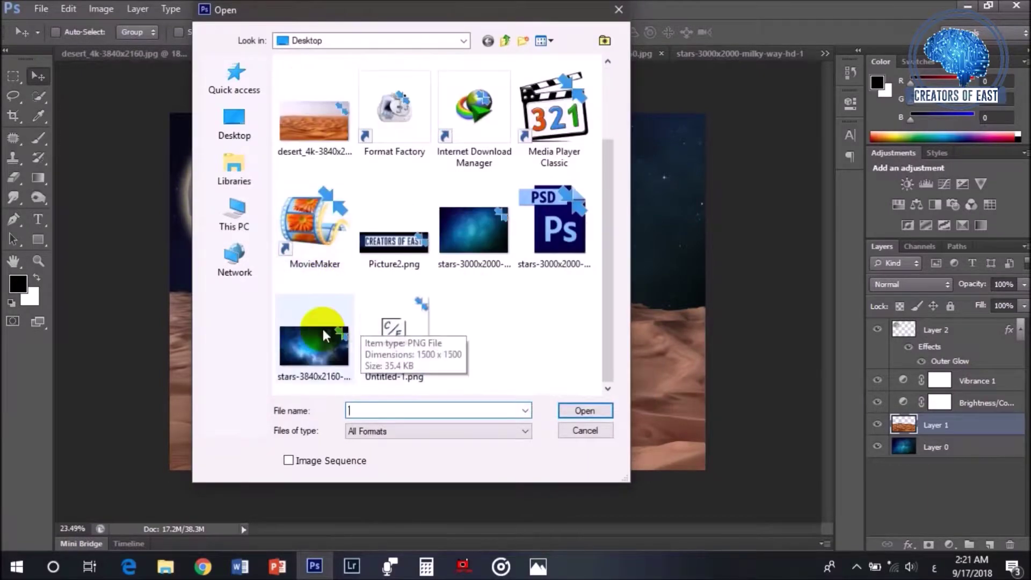
{"action": "double_click", "coordinate": [386, 239]}
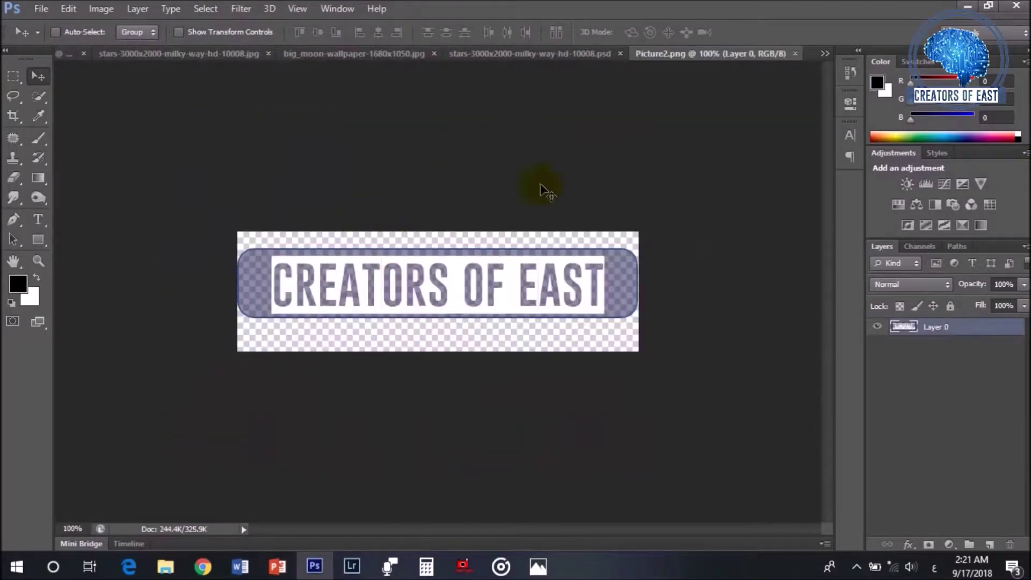
Step: Bring the CREATORS OF EAST logo into the stars-3000x2000 desert composite and enlarge it in the lower-right corner of the image
{"action": "left_click_drag", "start_coordinate": [510, 281], "coordinate": [317, 108]}
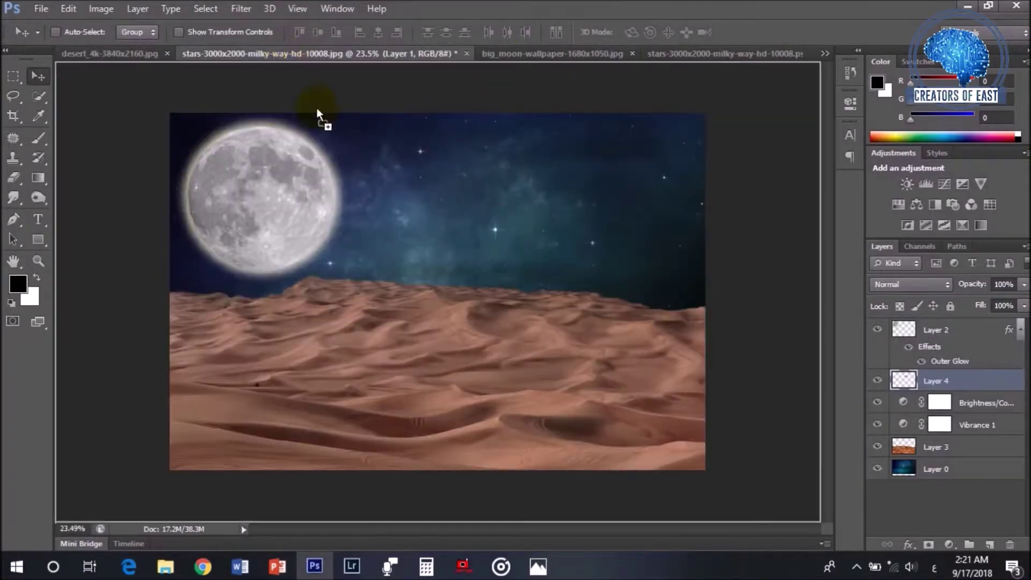
{"action": "left_click_drag", "start_coordinate": [636, 442], "coordinate": [660, 457]}
{"action": "key", "text": "ctrl+t"}
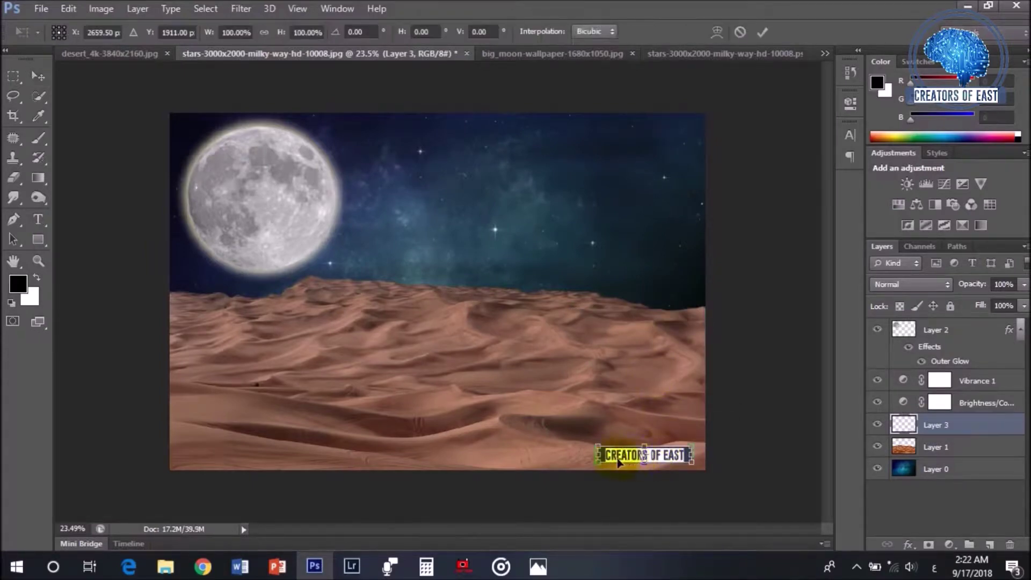
{"action": "left_click_drag", "start_coordinate": [596, 447], "coordinate": [556, 448]}
{"action": "key", "text": "Return"}
{"action": "left_click_drag", "start_coordinate": [620, 457], "coordinate": [629, 454]}
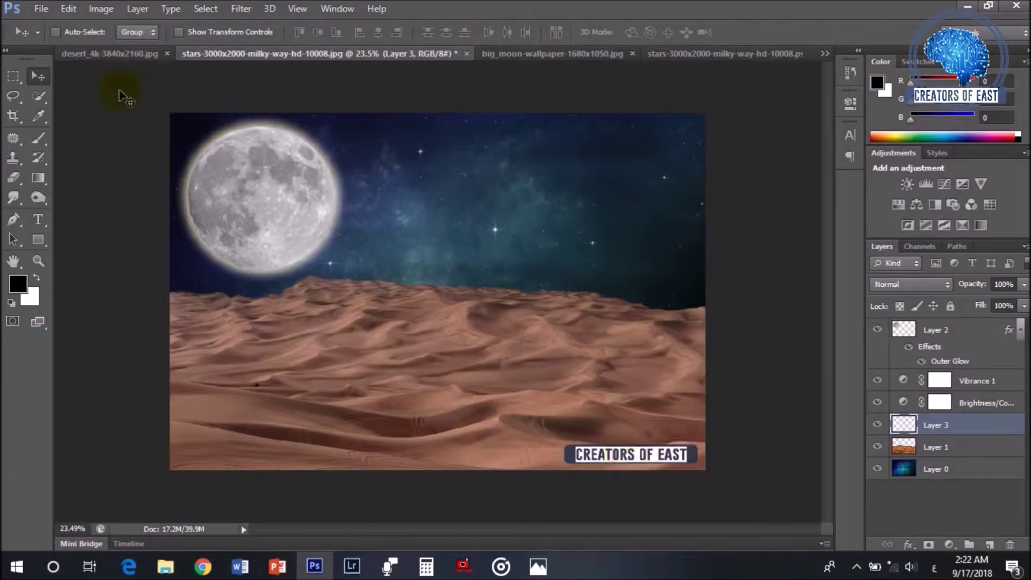
Step: Save the composite as a JPEG named stars-3000x2000-milky-way-hd-10008.jpg on the Desktop, replacing the existing file
{"action": "left_click", "coordinate": [38, 15]}
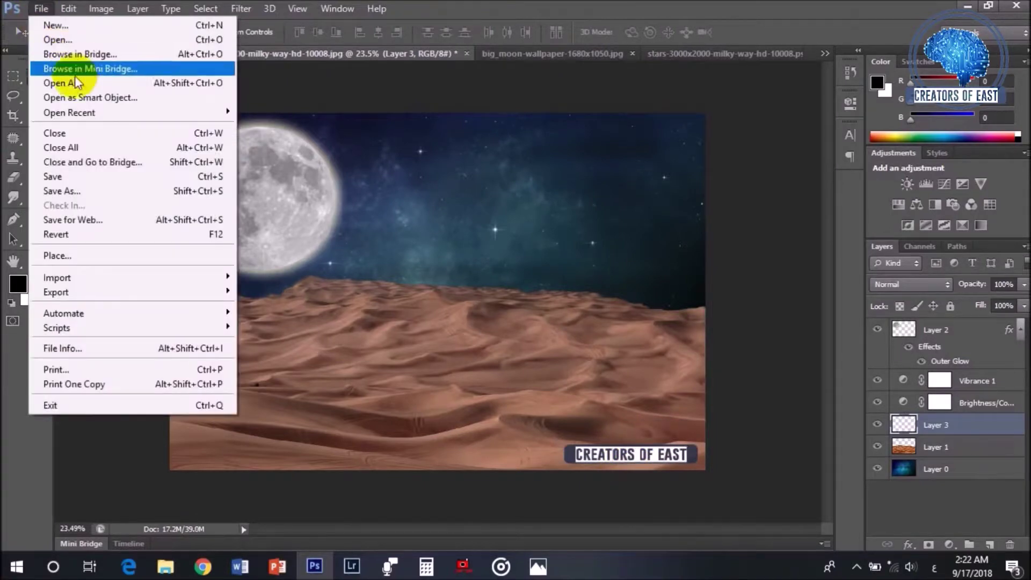
{"action": "left_click", "coordinate": [79, 189]}
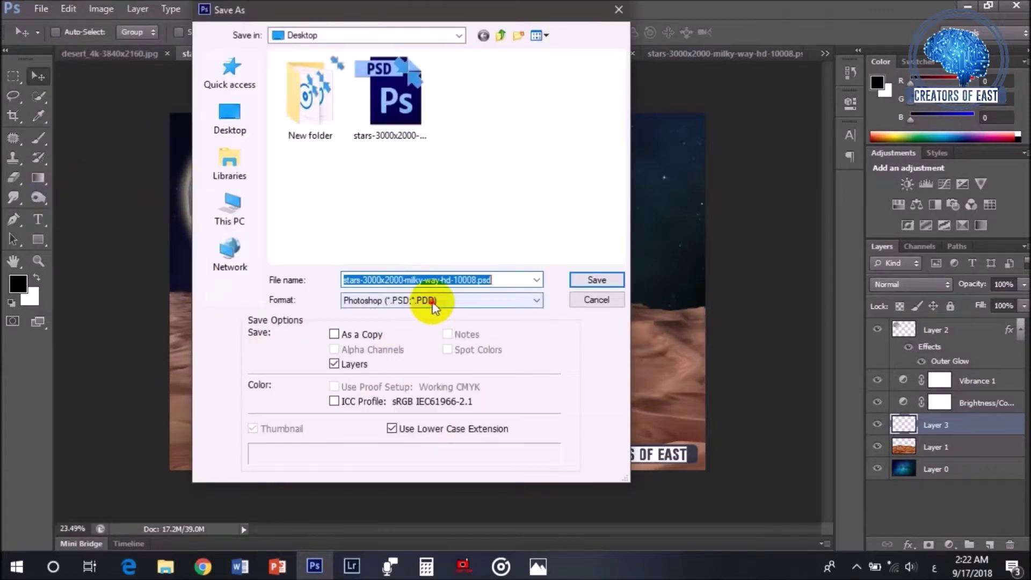
{"action": "left_click", "coordinate": [432, 300]}
{"action": "left_click", "coordinate": [430, 404]}
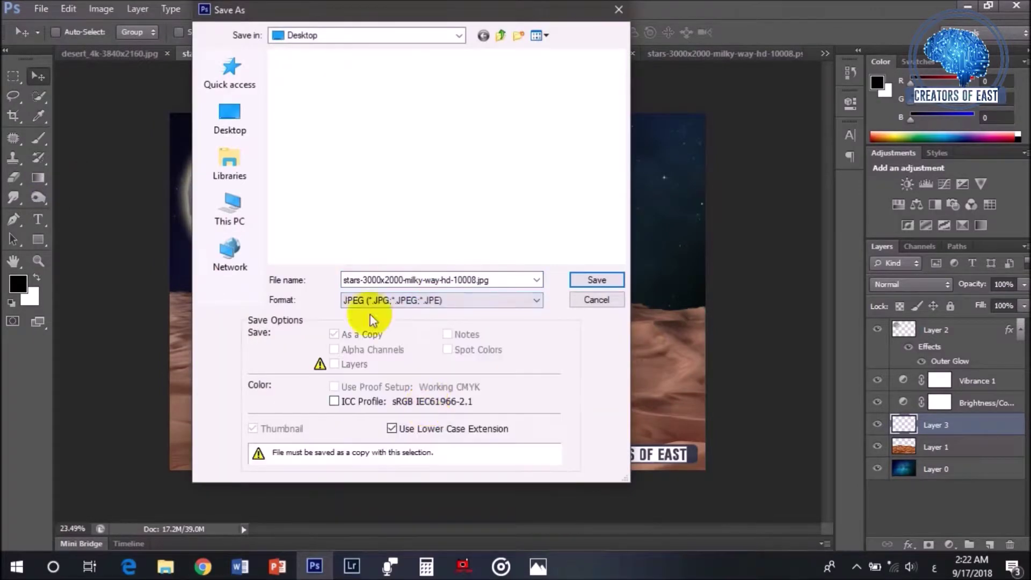
{"action": "left_click", "coordinate": [229, 116]}
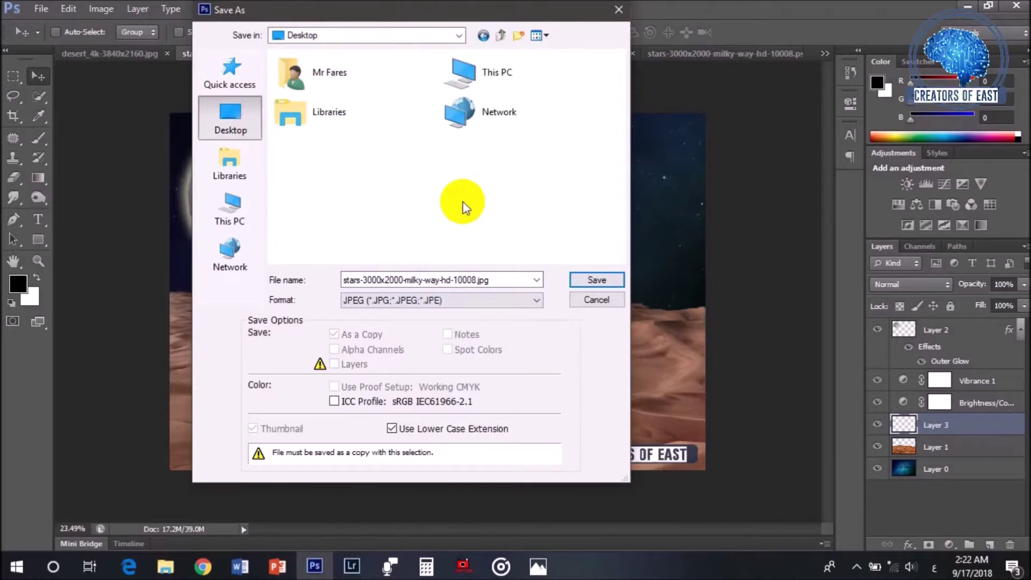
{"action": "left_click", "coordinate": [596, 280]}
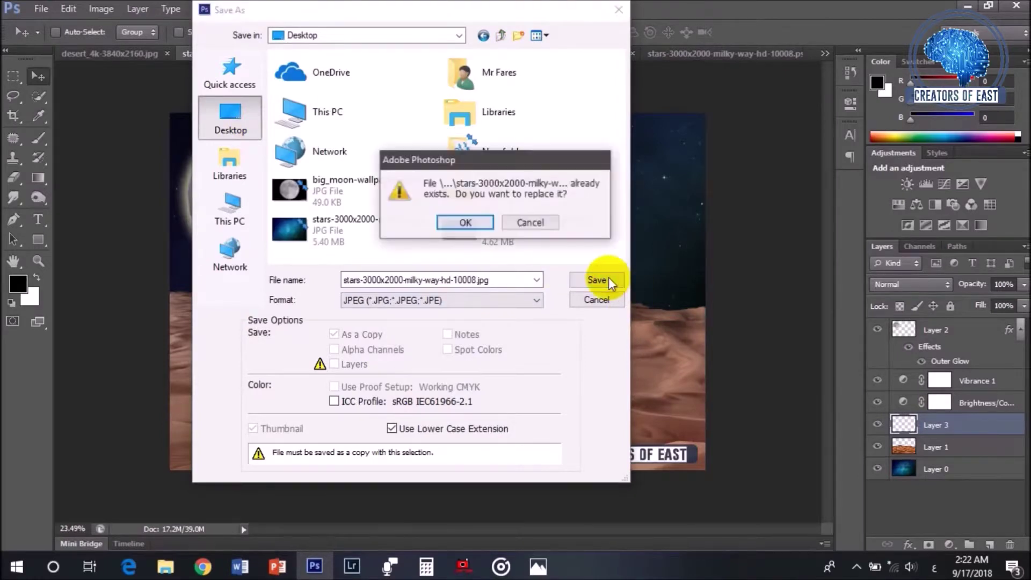
{"action": "left_click", "coordinate": [484, 224]}
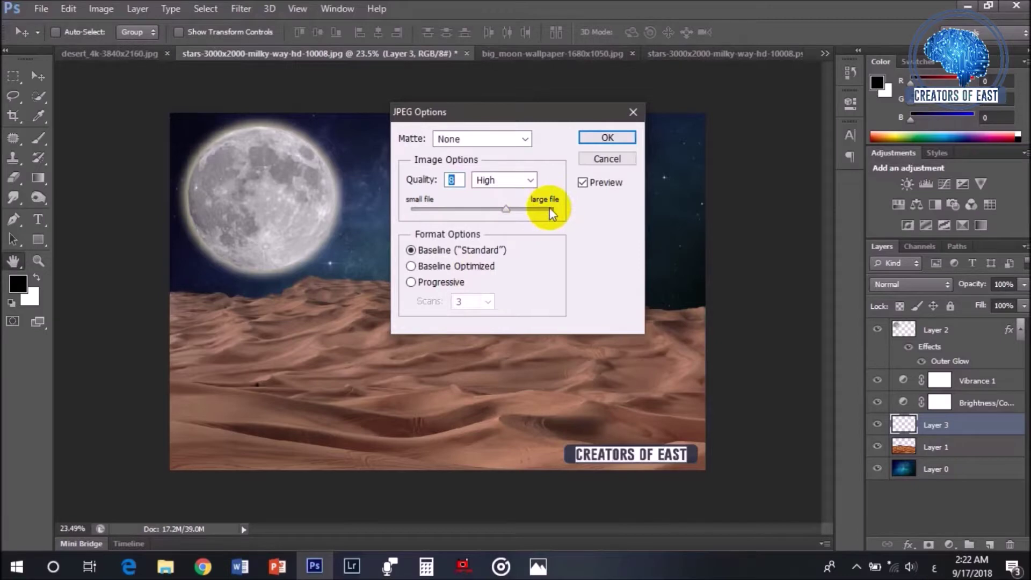
{"action": "left_click", "coordinate": [593, 137]}
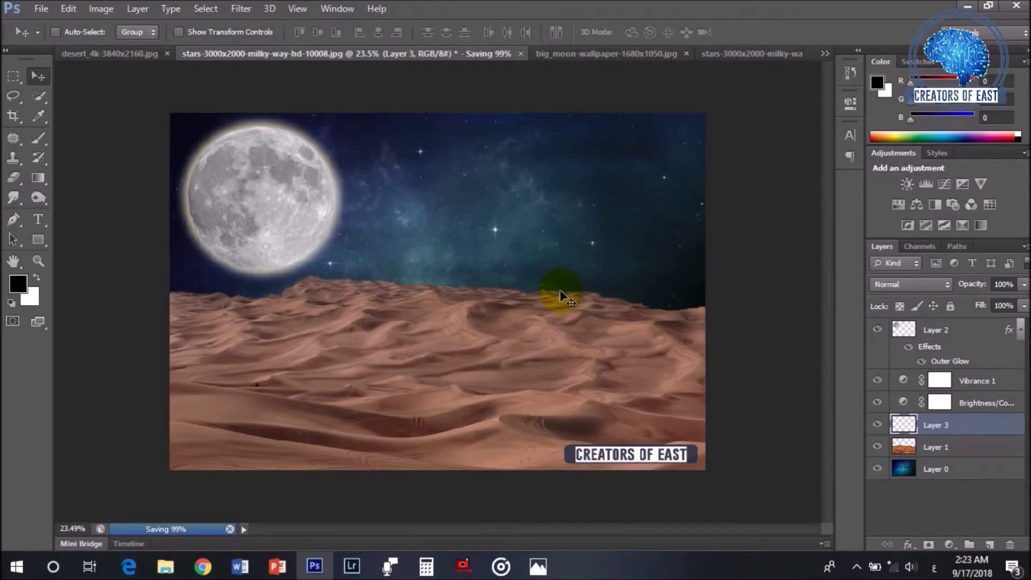
Step: Show the desktop and open the saved stars-3000x2000-milky-way-hd-10008.jpg in Photos
{"action": "key", "text": "super+d"}
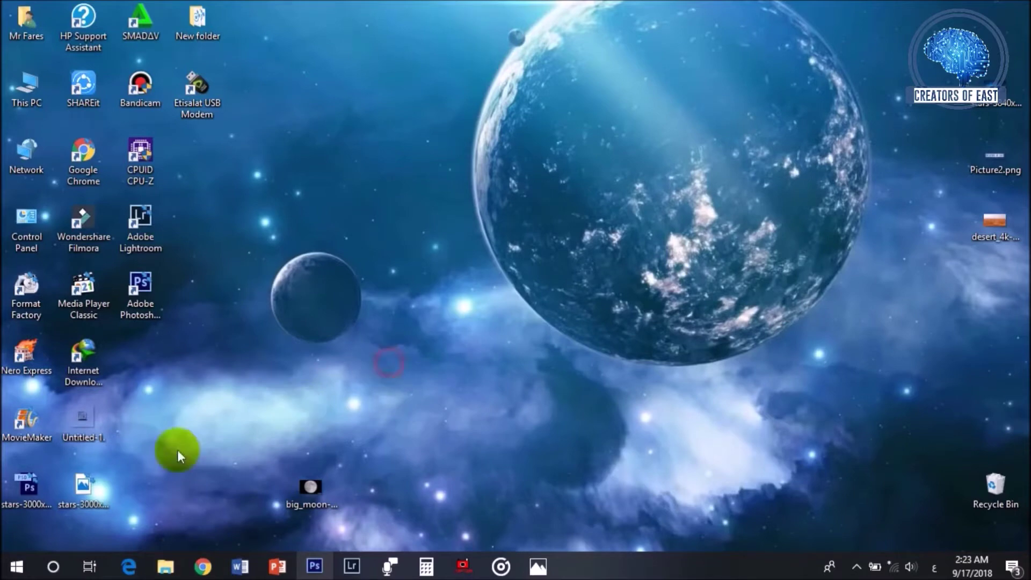
{"action": "left_click", "coordinate": [94, 495]}
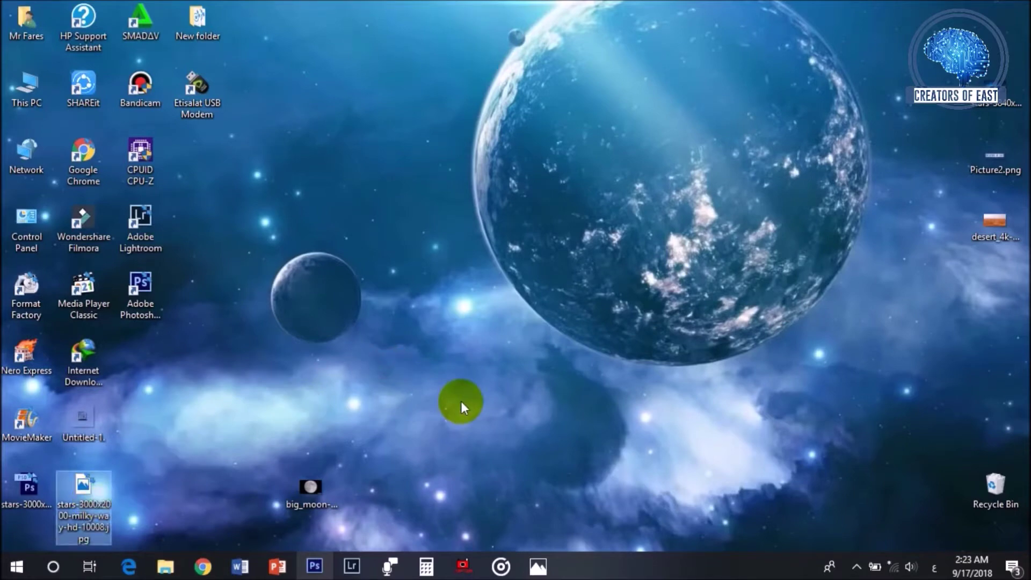
{"action": "key", "text": "Return"}
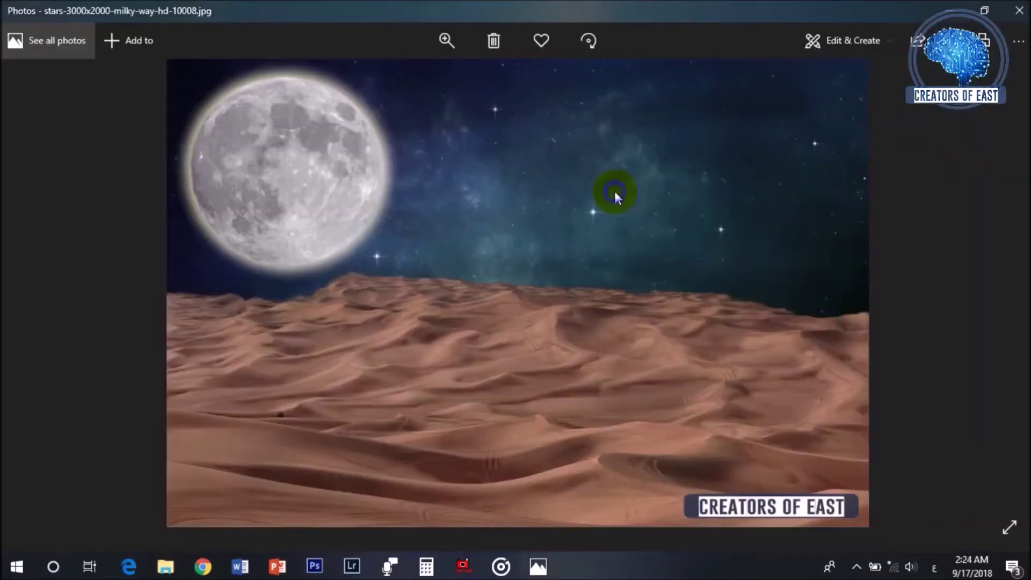
Step: Set the opened composite image as the desktop background and minimize Photos to view the desktop
{"action": "right_click", "coordinate": [614, 190]}
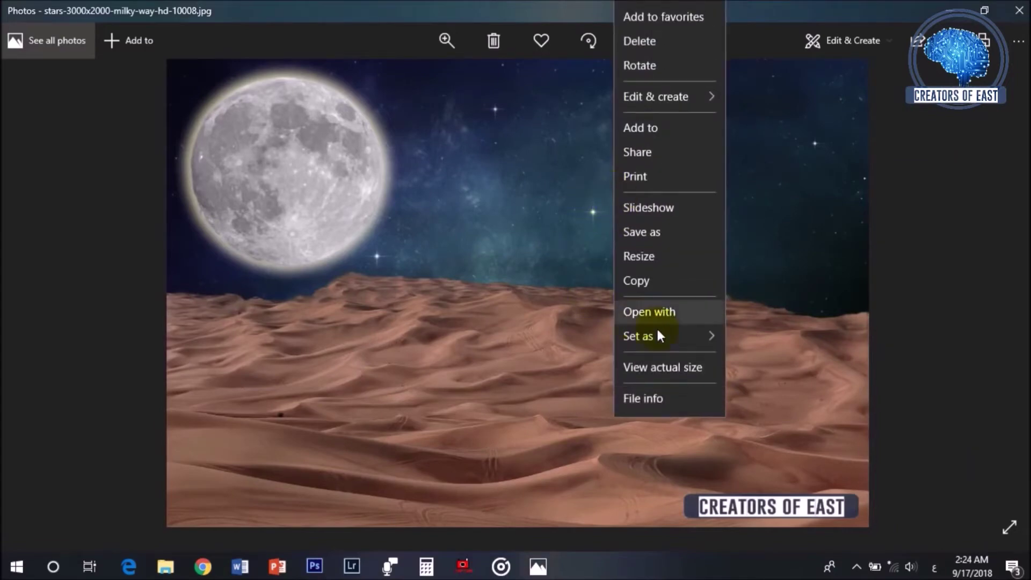
{"action": "mouse_move", "coordinate": [660, 331]}
{"action": "left_click", "coordinate": [790, 374]}
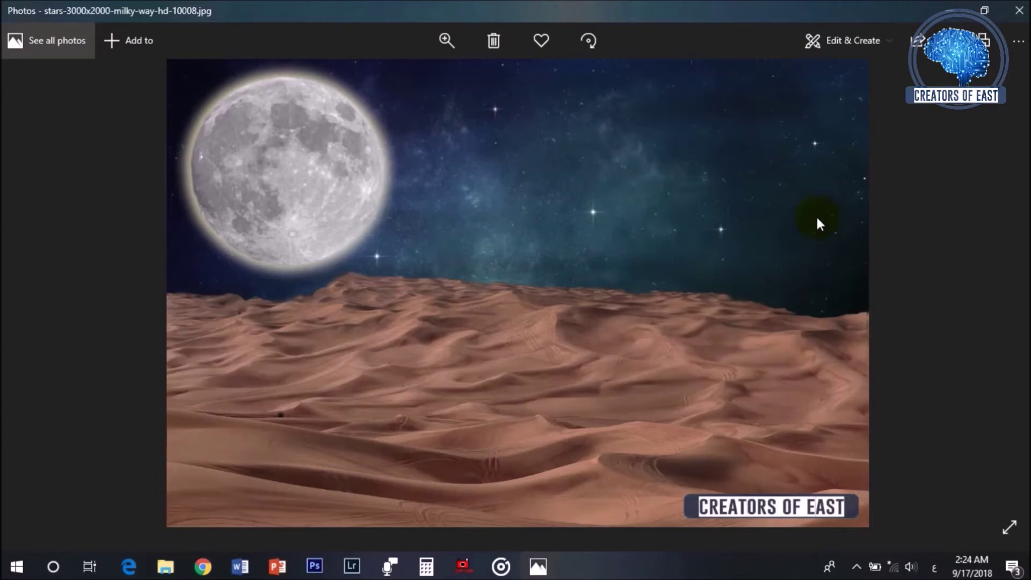
{"action": "left_click", "coordinate": [949, 9]}
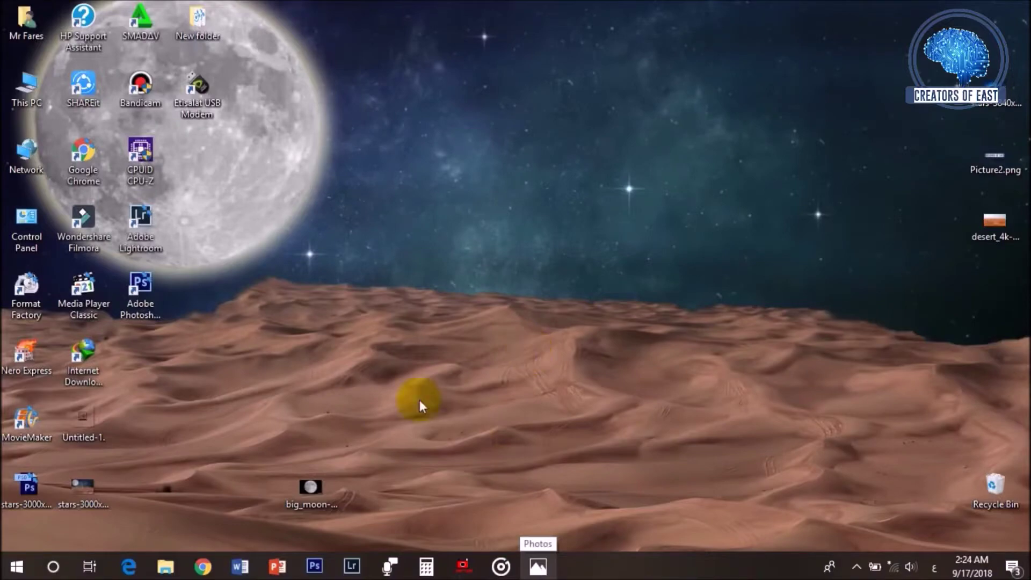